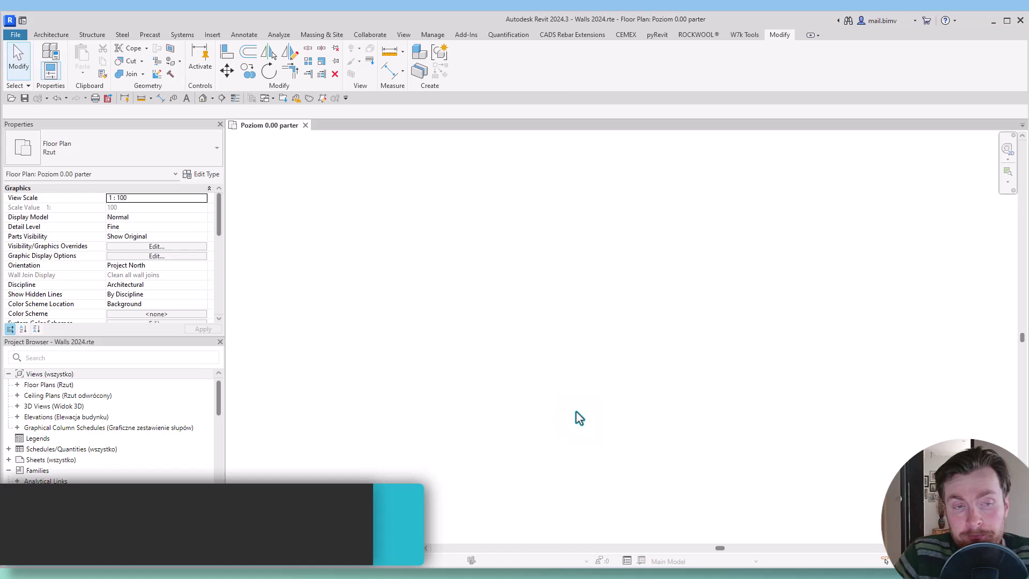
Step: Start the Wall tool with the Basic Wall CORE type selected
click(54, 34)
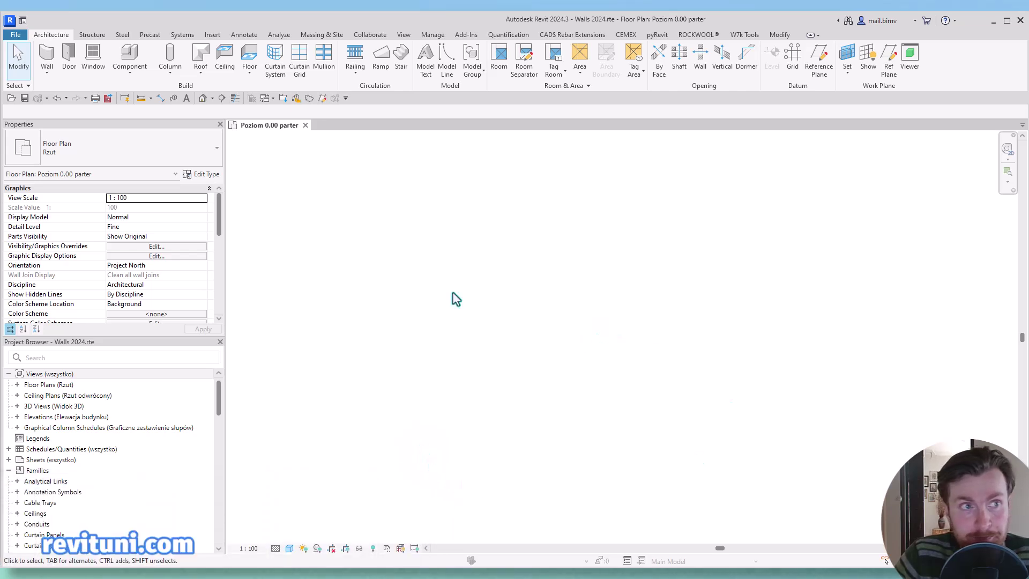
click(47, 56)
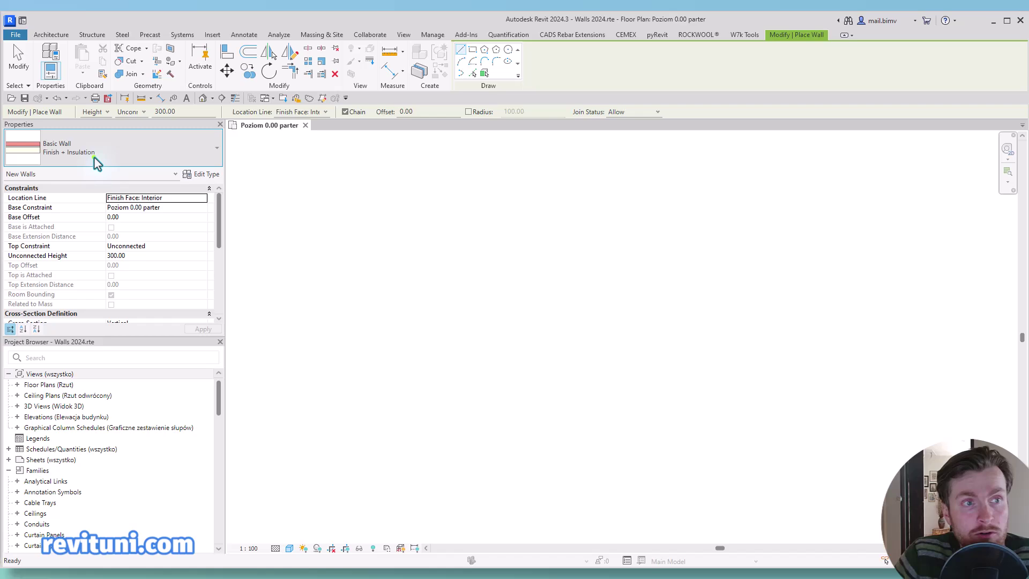
click(95, 157)
scroll(75, 225, up, 1)
click(59, 207)
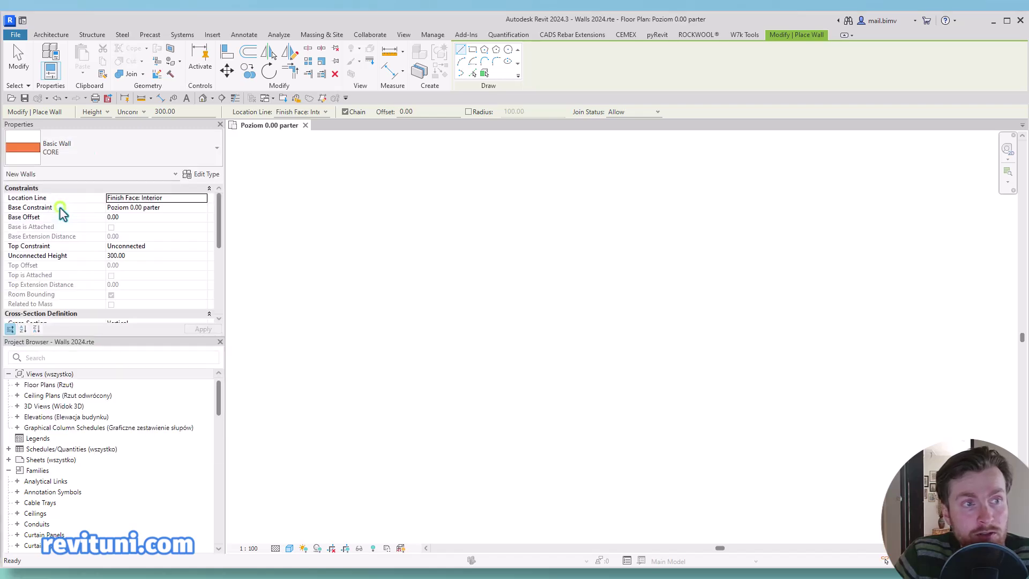
Step: Review CORE's layer structure: a single 25.00 Pustak Porotherm 25 structural layer between the core boundaries
click(206, 174)
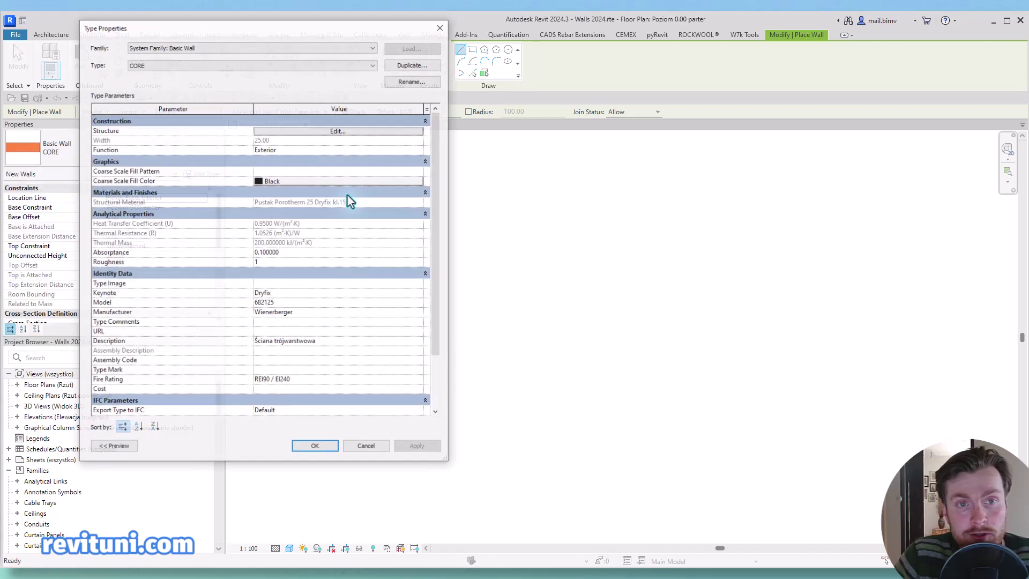
click(333, 131)
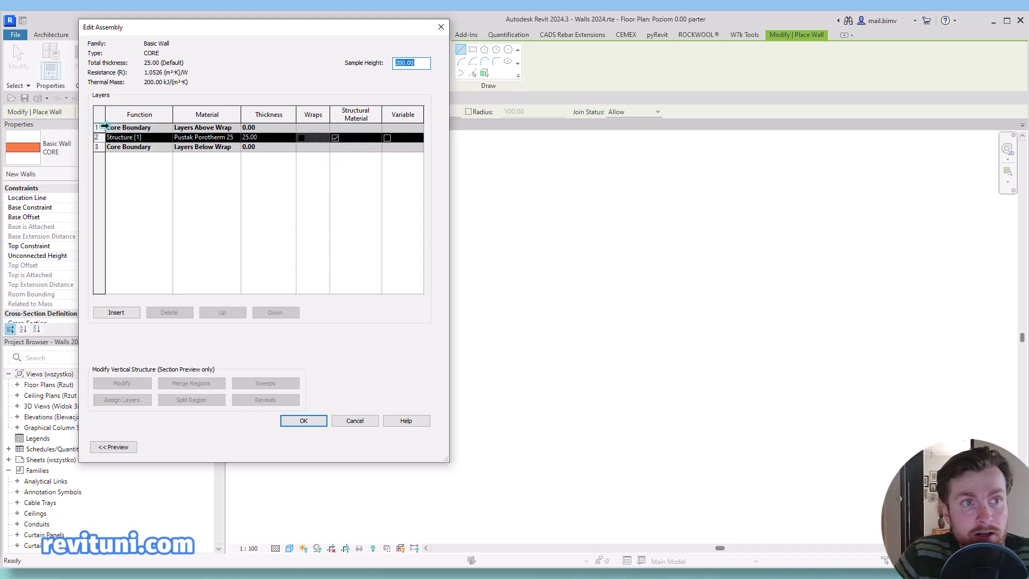
click(102, 127)
click(99, 146)
click(99, 127)
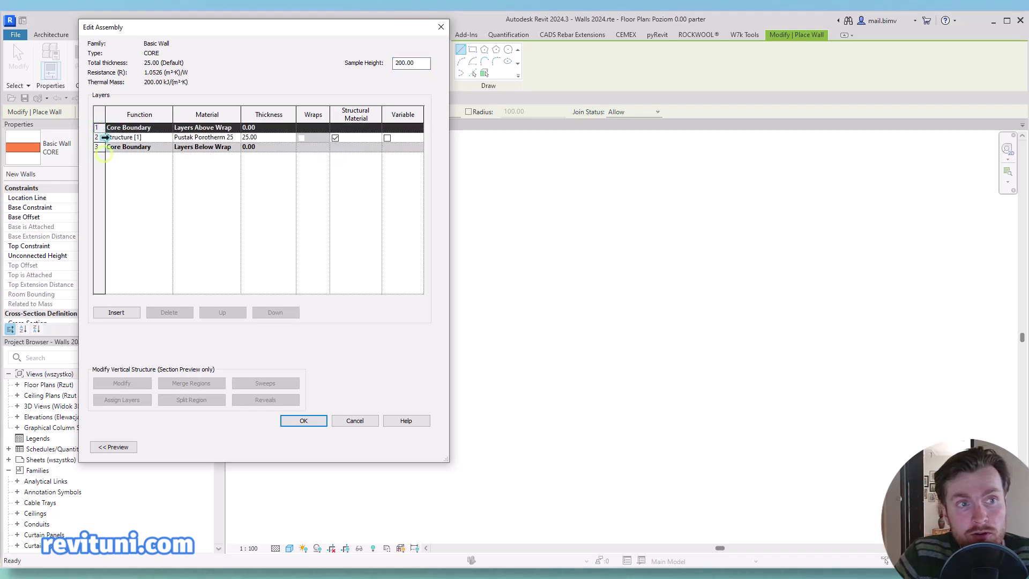
click(99, 147)
click(99, 127)
click(301, 421)
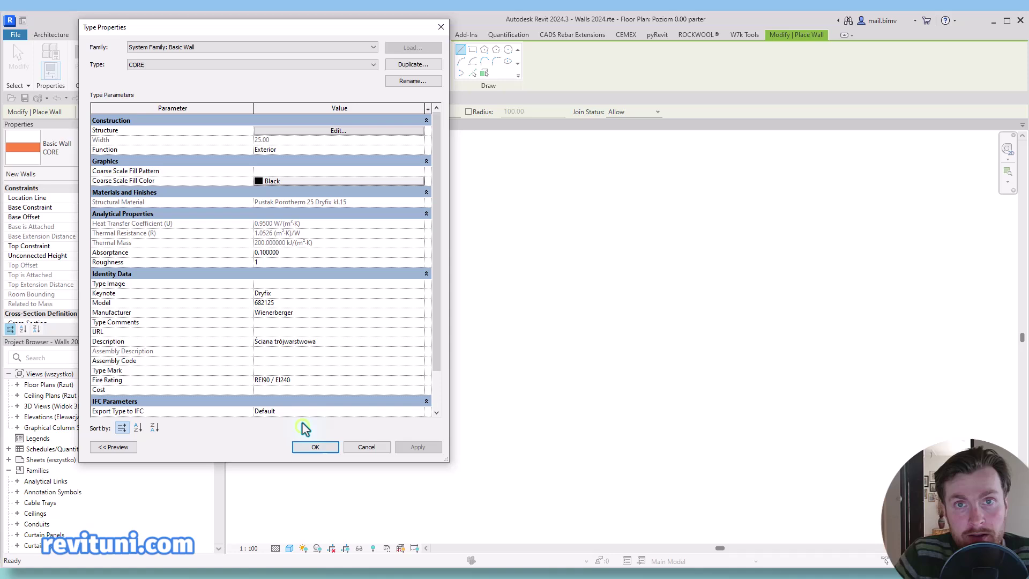
Step: Draw a rectangle of four CORE walls for the room
click(315, 447)
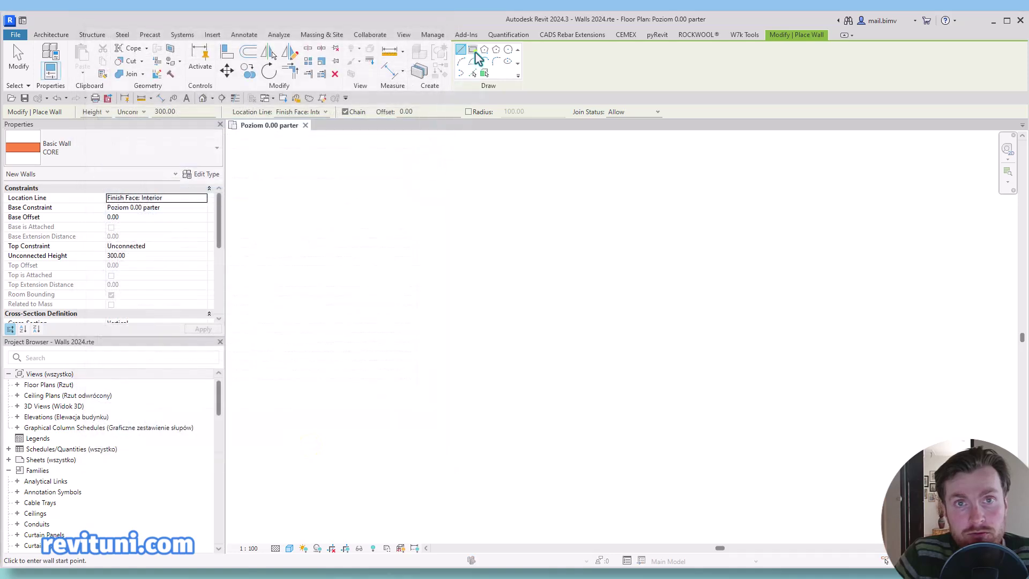
click(473, 50)
click(451, 252)
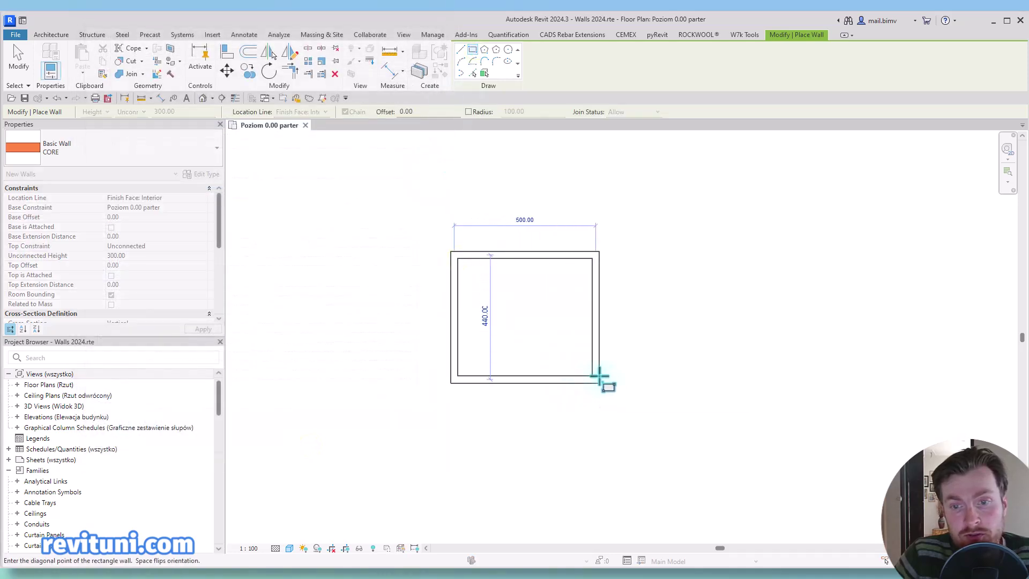
click(613, 387)
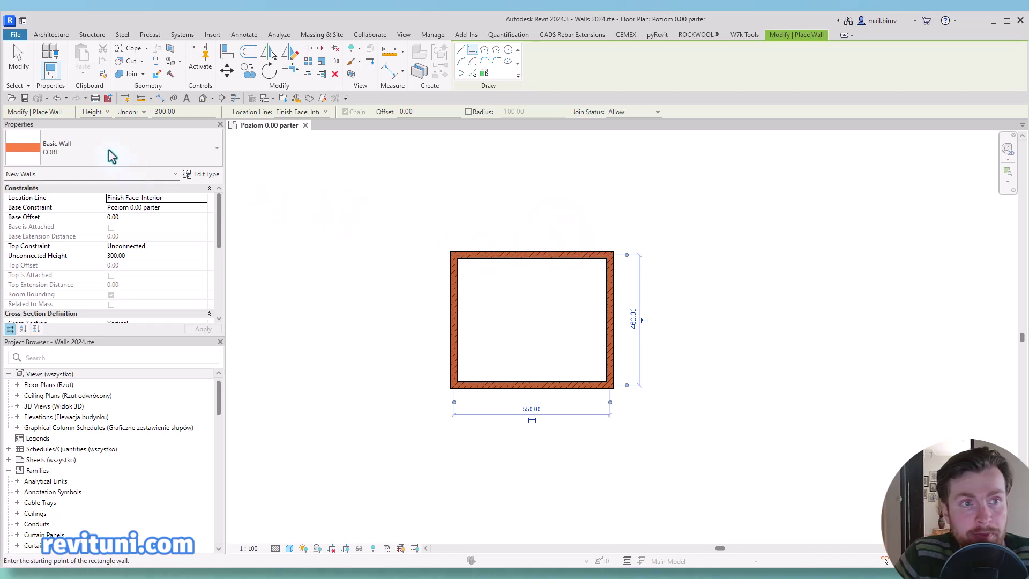
Step: Restart the Wall tool as Finish + Insulation with the interior finish face location line
click(51, 34)
click(47, 57)
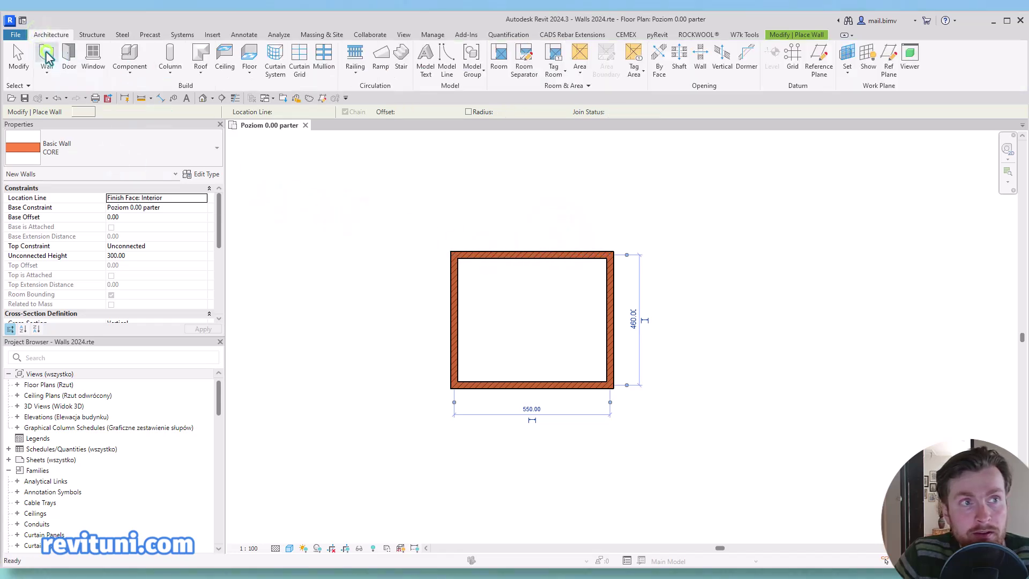
click(93, 160)
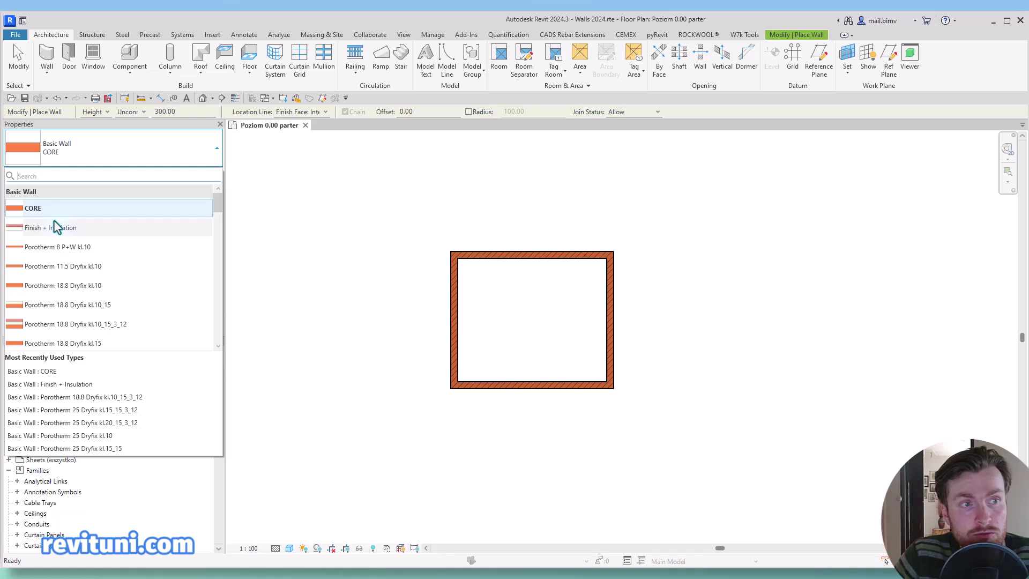
click(58, 227)
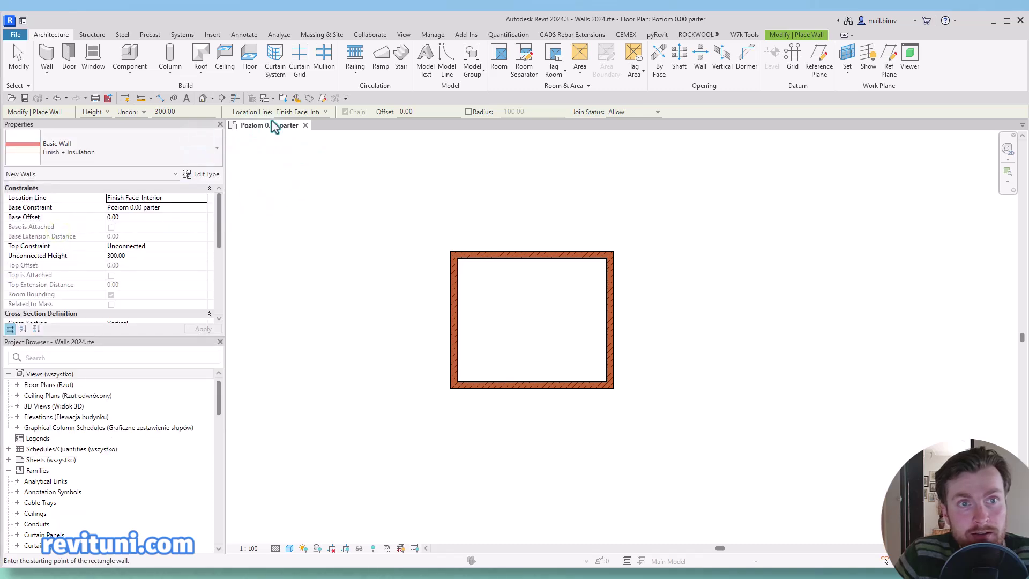
click(308, 117)
click(309, 147)
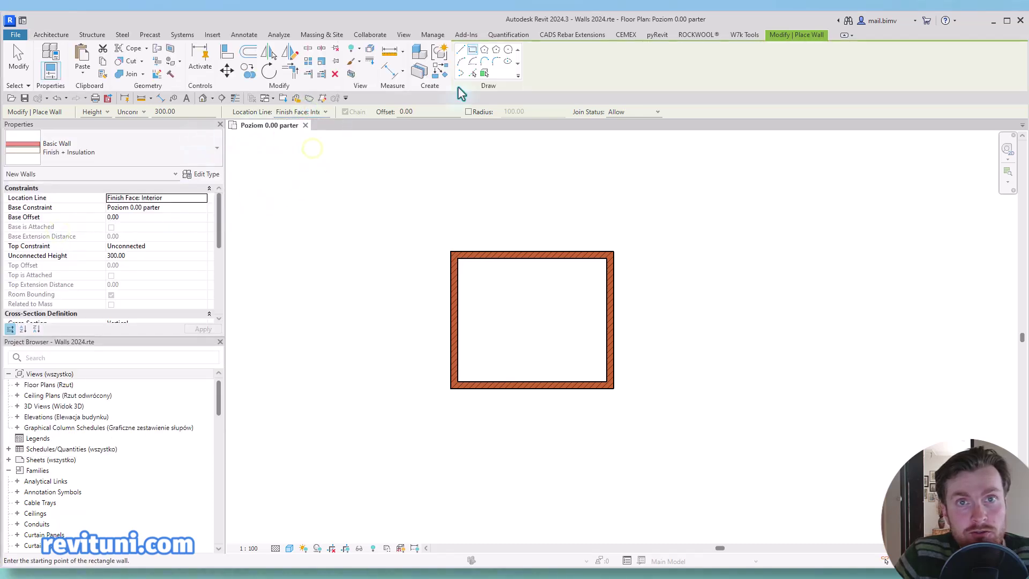
click(461, 48)
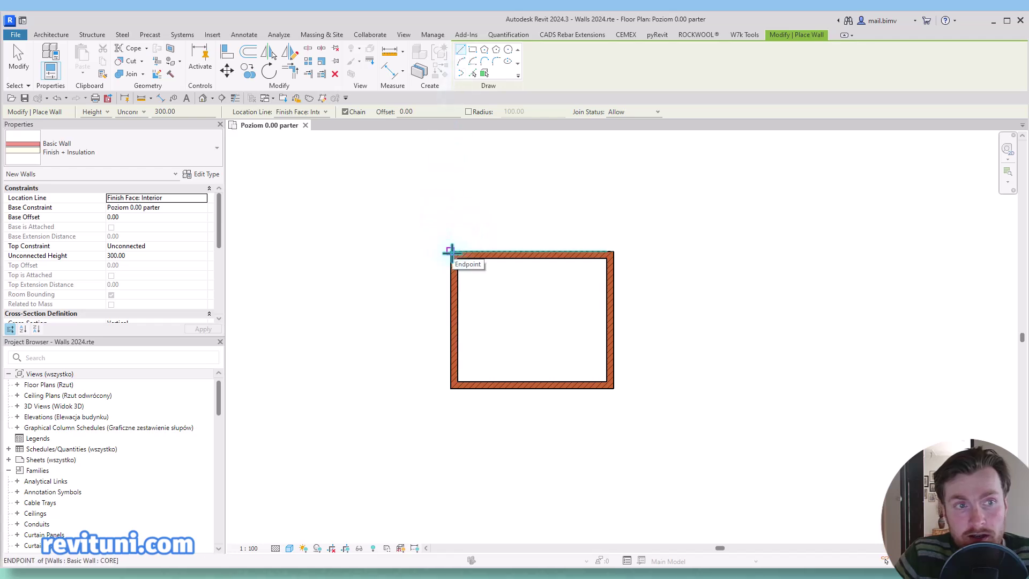
Step: Chain Finish + Insulation walls around the room's four outer corners into a closed loop
click(450, 250)
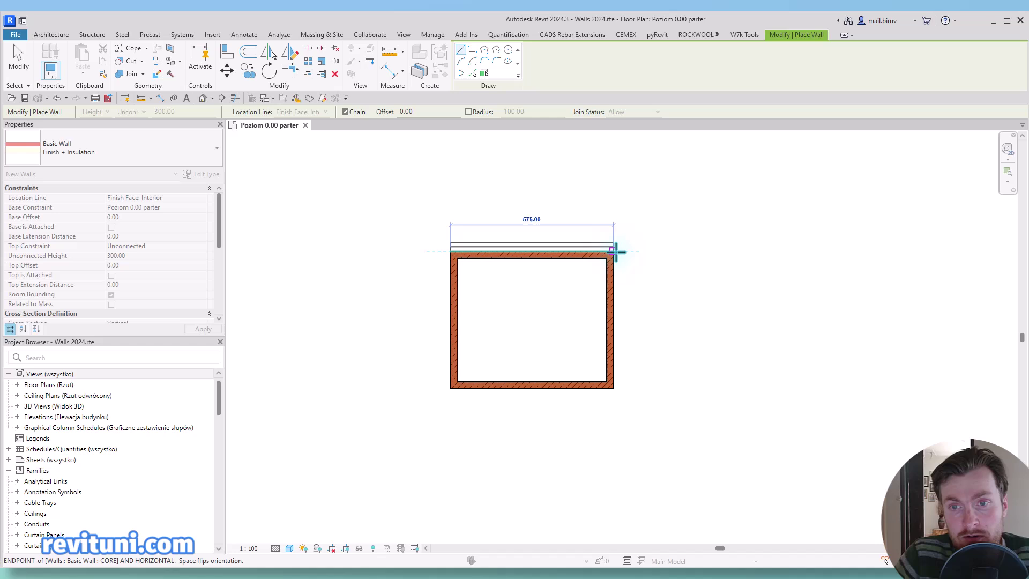
click(616, 250)
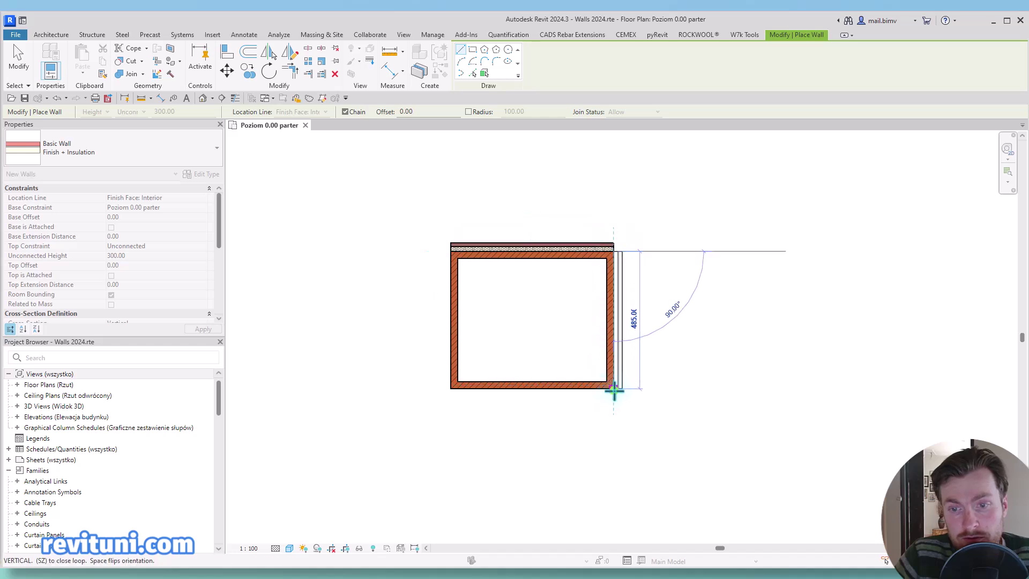
click(613, 388)
click(450, 389)
scroll(508, 381, up, 2)
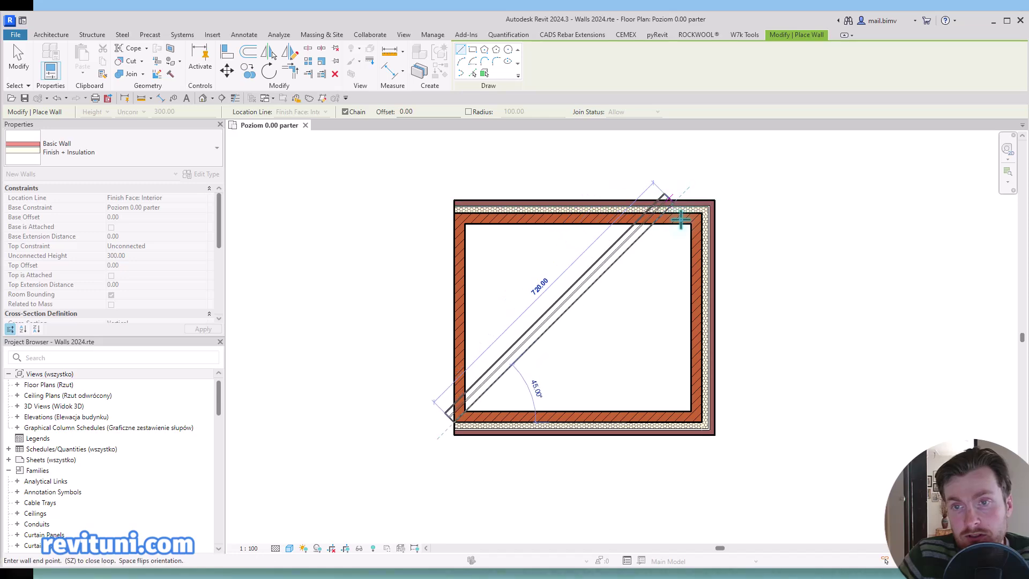
scroll(434, 213, up, 1)
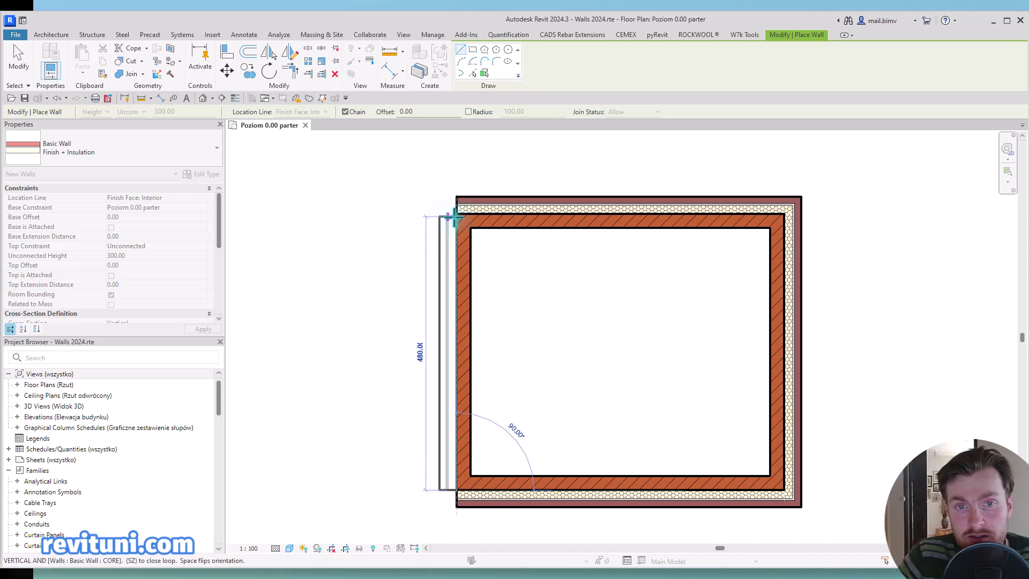
click(456, 214)
key(Escape)
key(Escape)
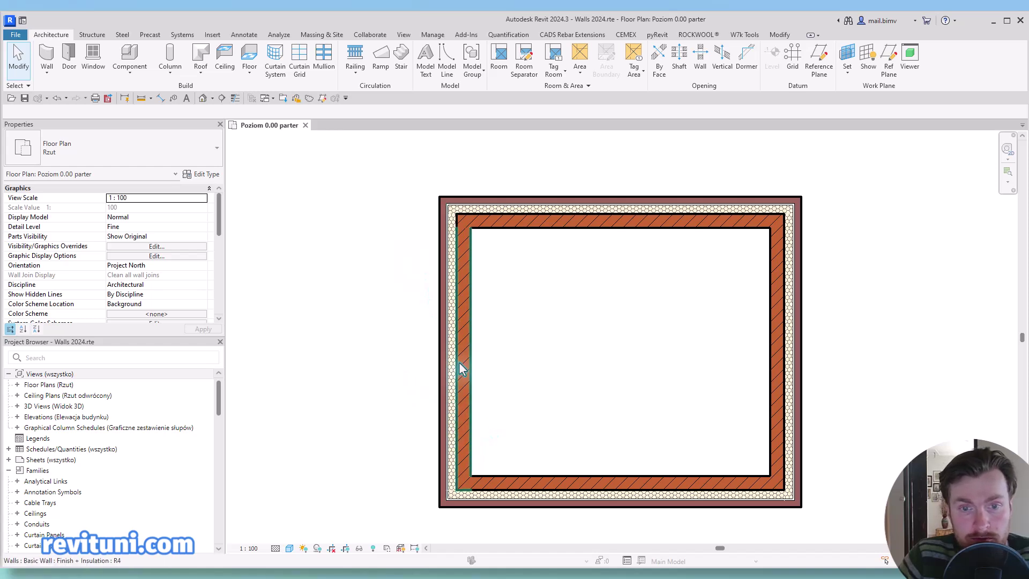
Step: Place a Window-Single-Hung-Double 52" x 36" window in the room's left CORE wall
scroll(456, 423, up, 5)
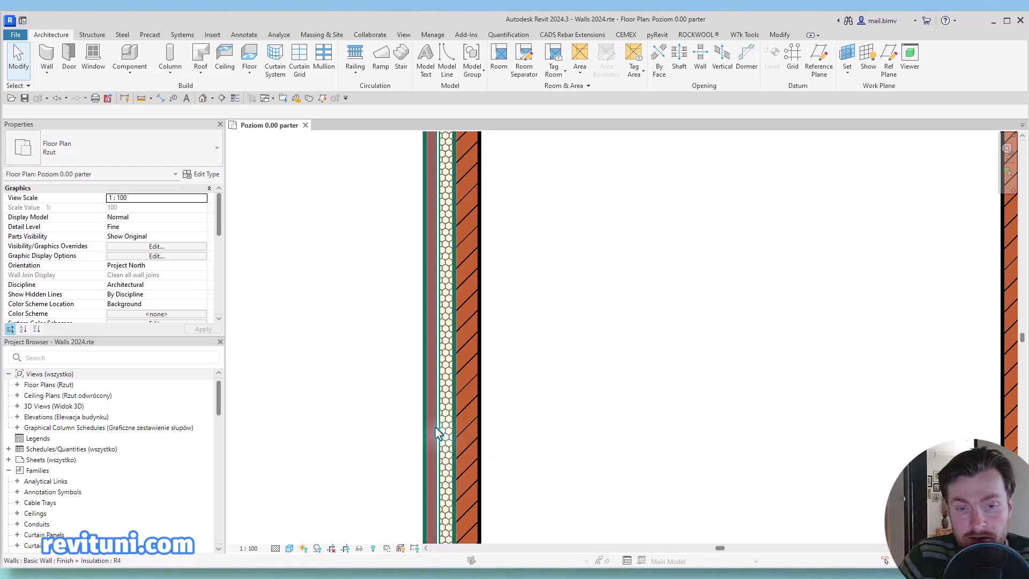
scroll(363, 303, down, 2)
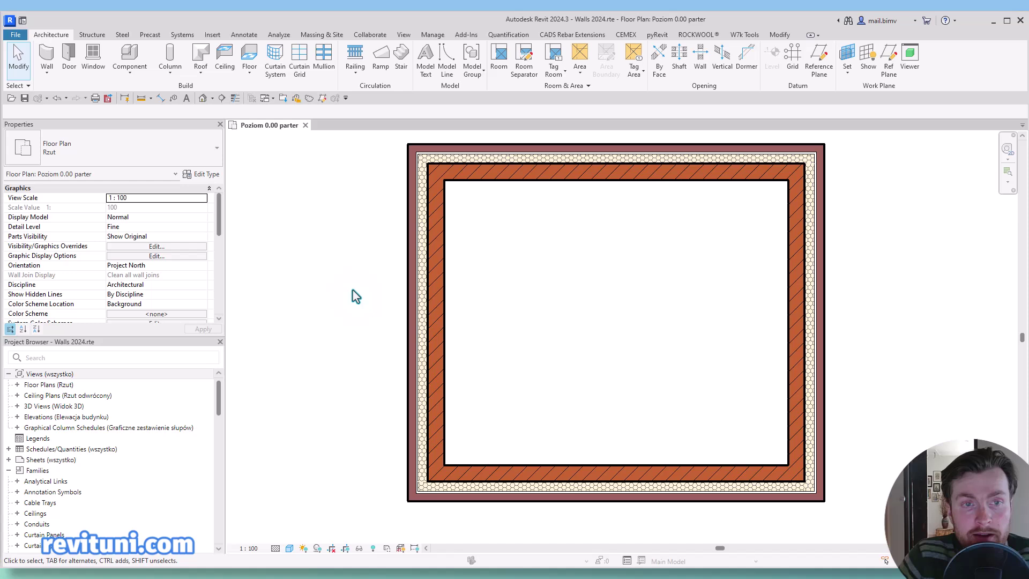
click(88, 58)
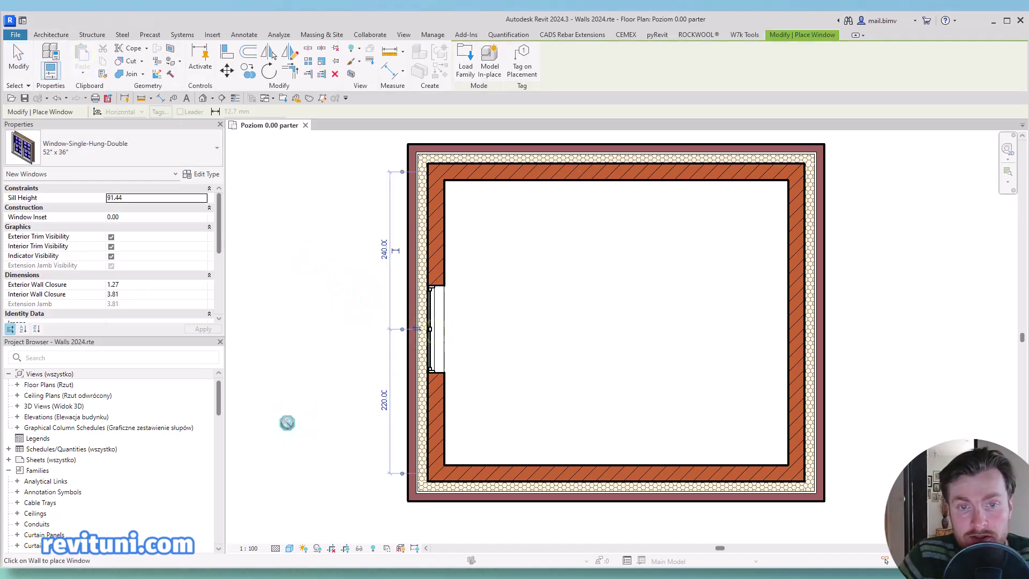
click(17, 58)
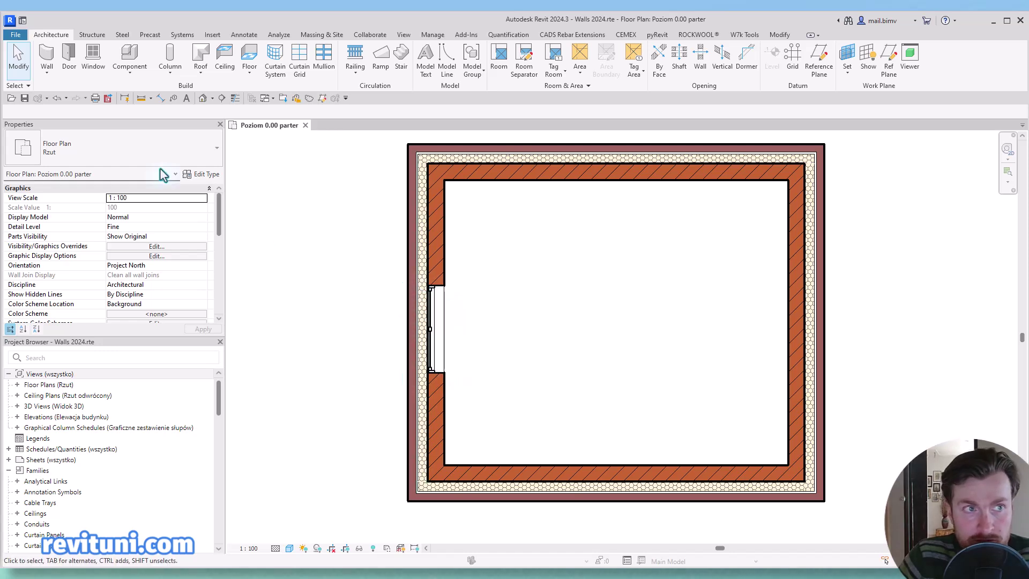
Step: Join the bottom outer insulation wall's geometry with the brick core wall
click(778, 34)
click(118, 74)
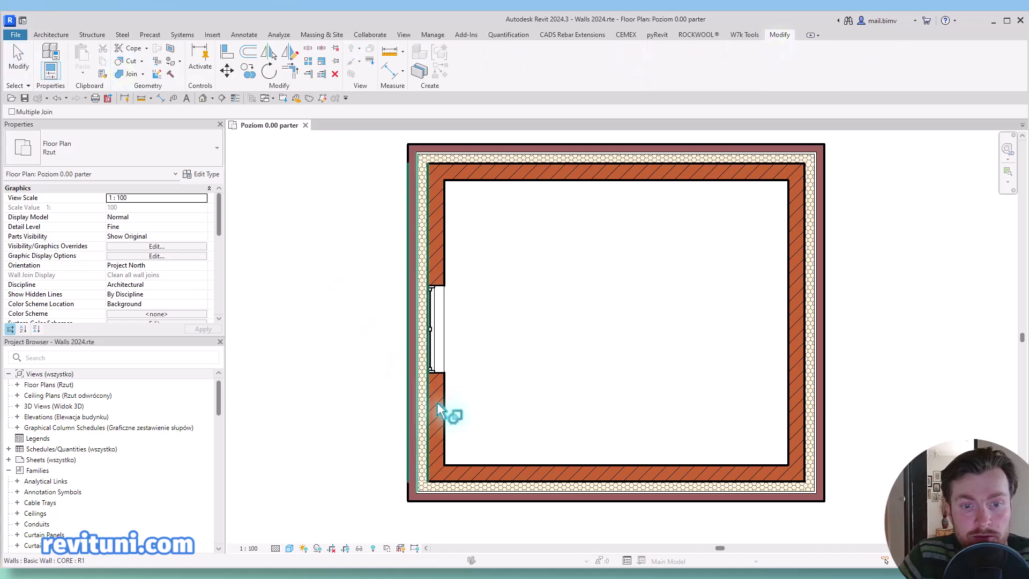
click(420, 420)
click(434, 425)
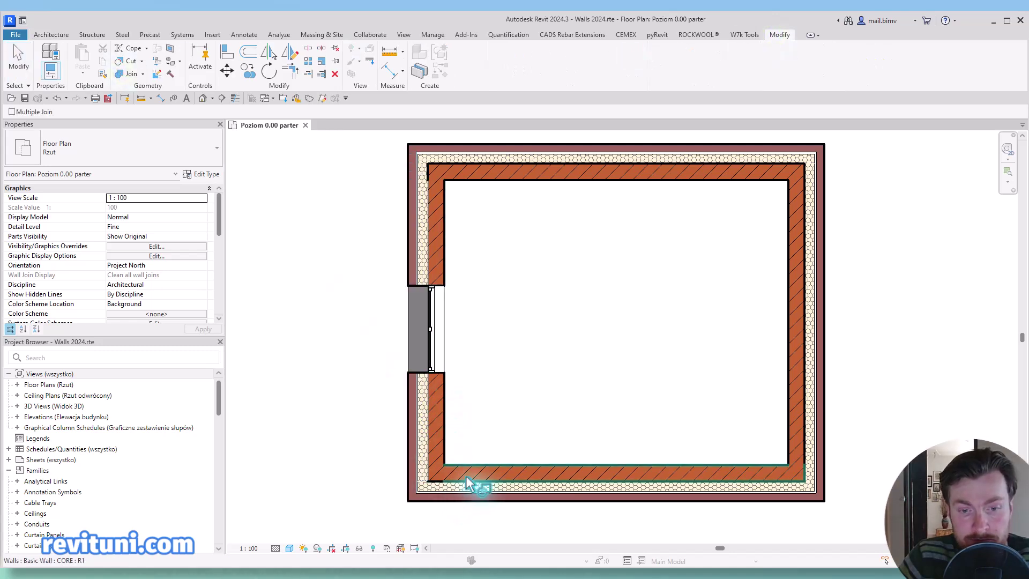
scroll(751, 420, down, 1)
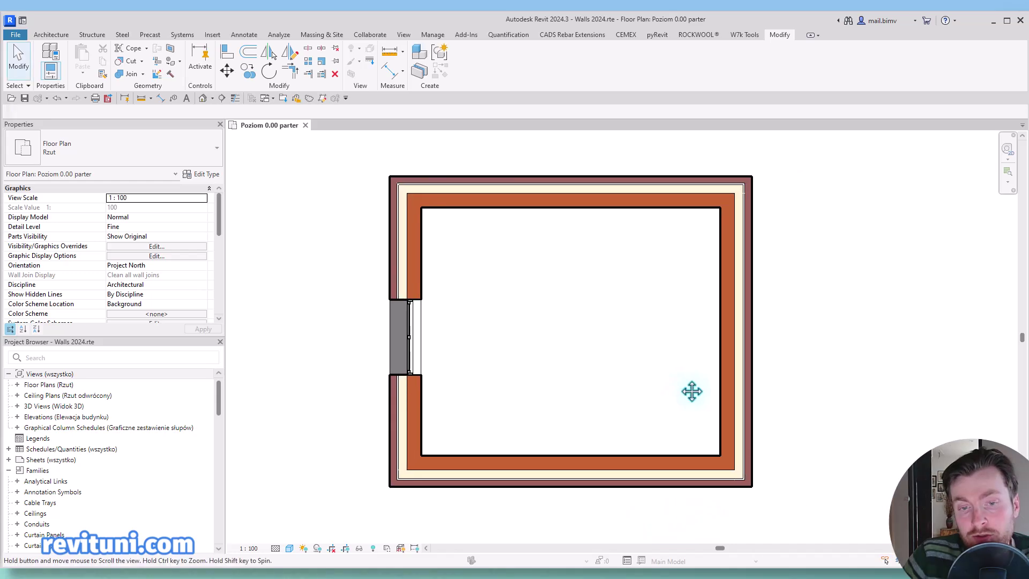
key(Escape)
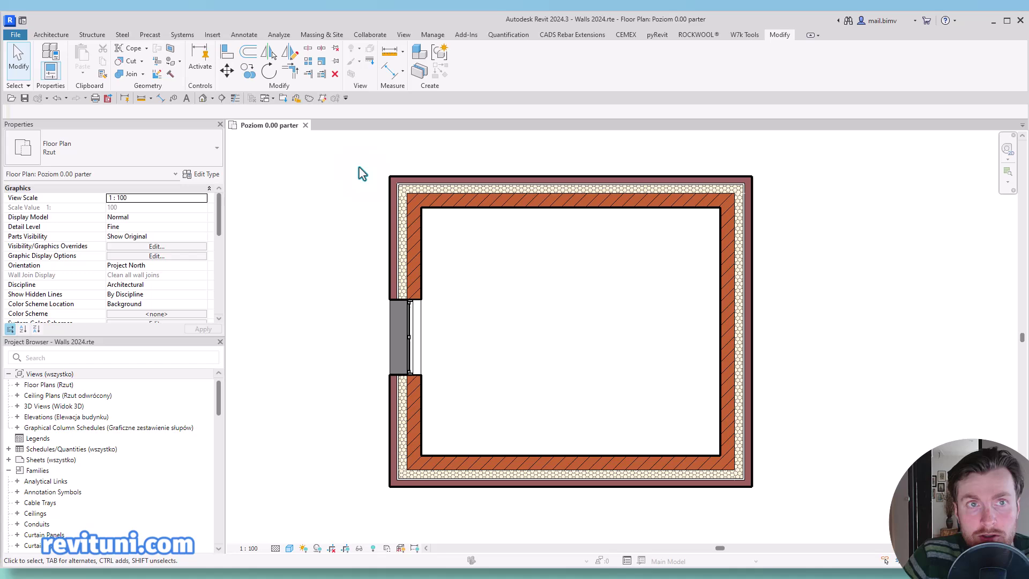
Step: Move the right CORE wall 80 outward, then align and lock its finish wall to it
click(726, 393)
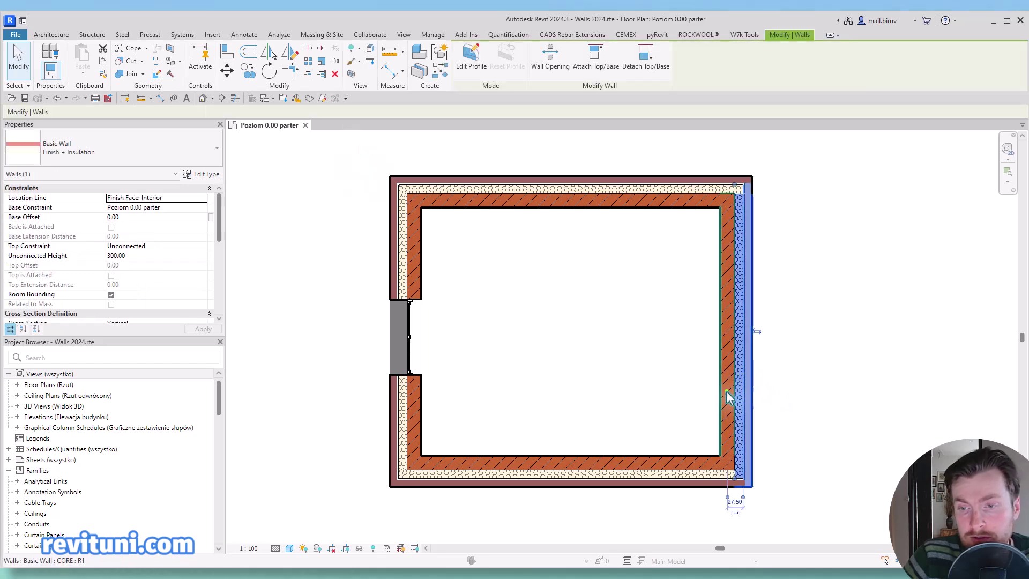
drag(726, 396, 786, 410)
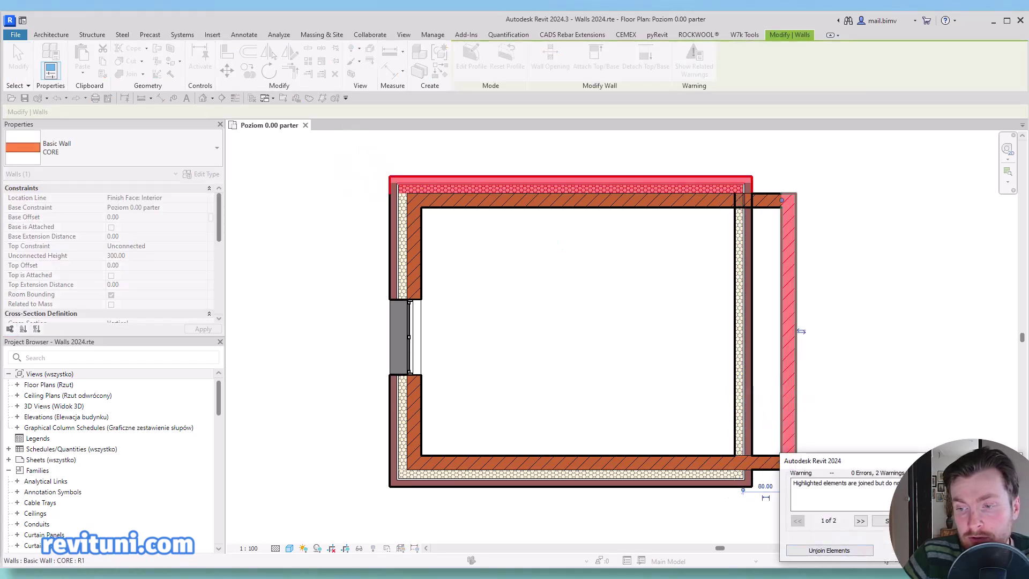
click(741, 413)
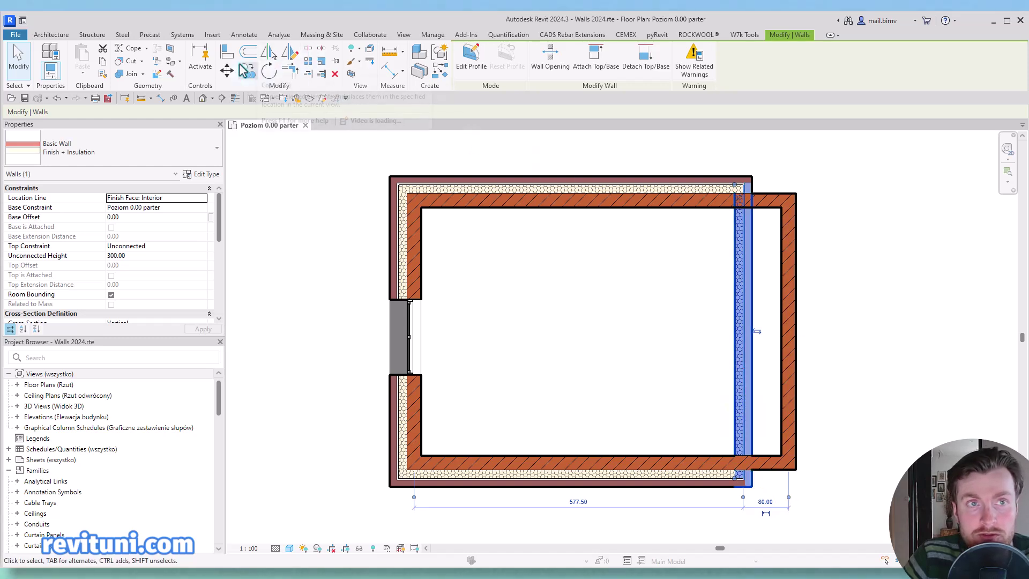
click(227, 52)
click(782, 364)
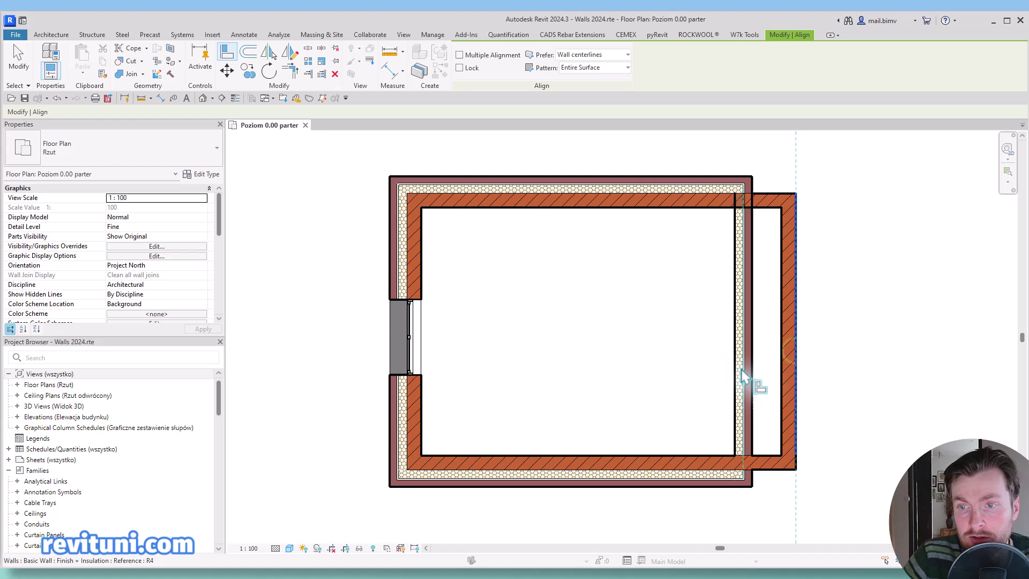
click(742, 379)
click(776, 322)
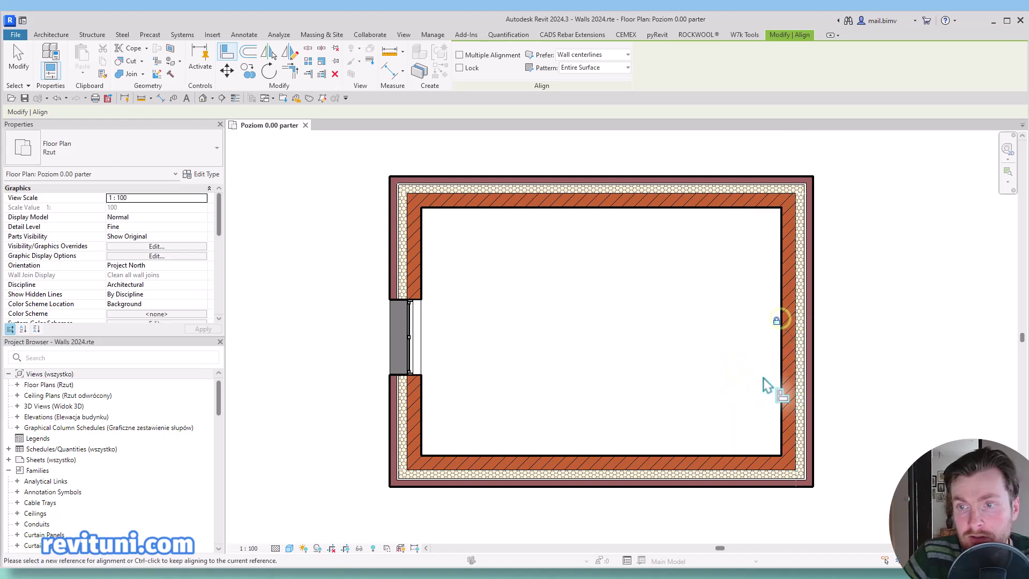
Step: Run Join Geometry on the room's left wall, targeting its CORE layer
click(31, 63)
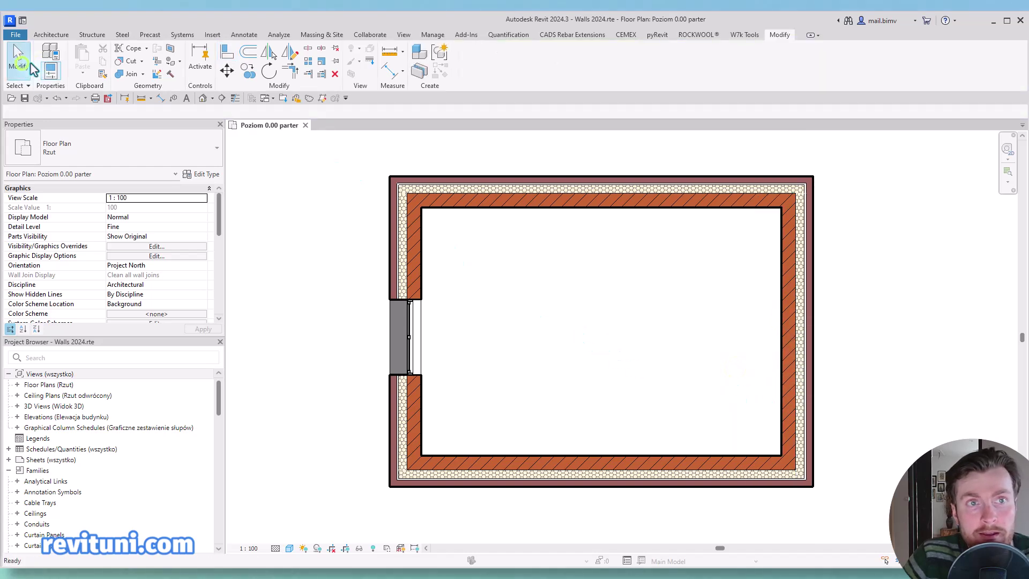
click(130, 74)
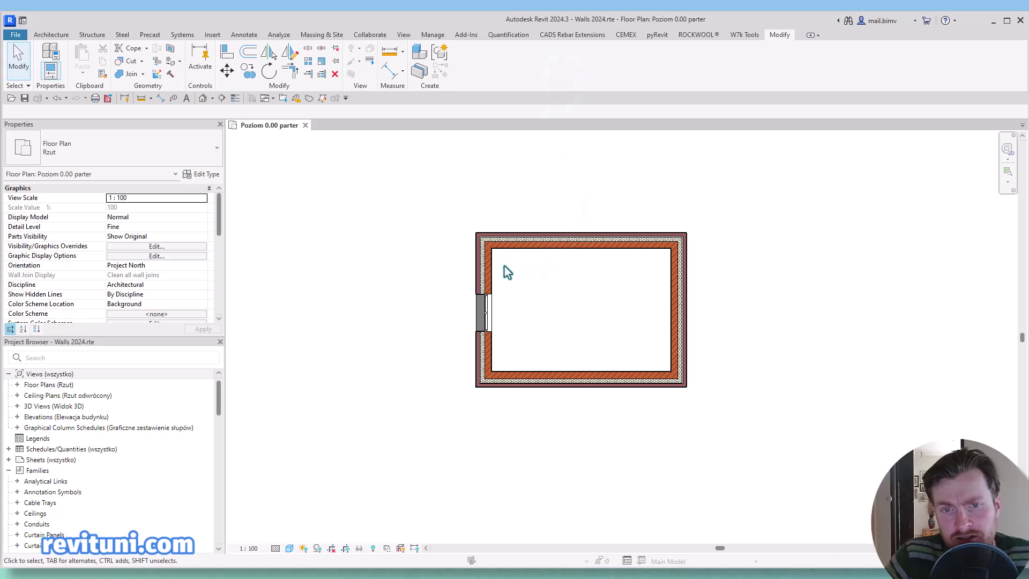
click(489, 268)
click(487, 274)
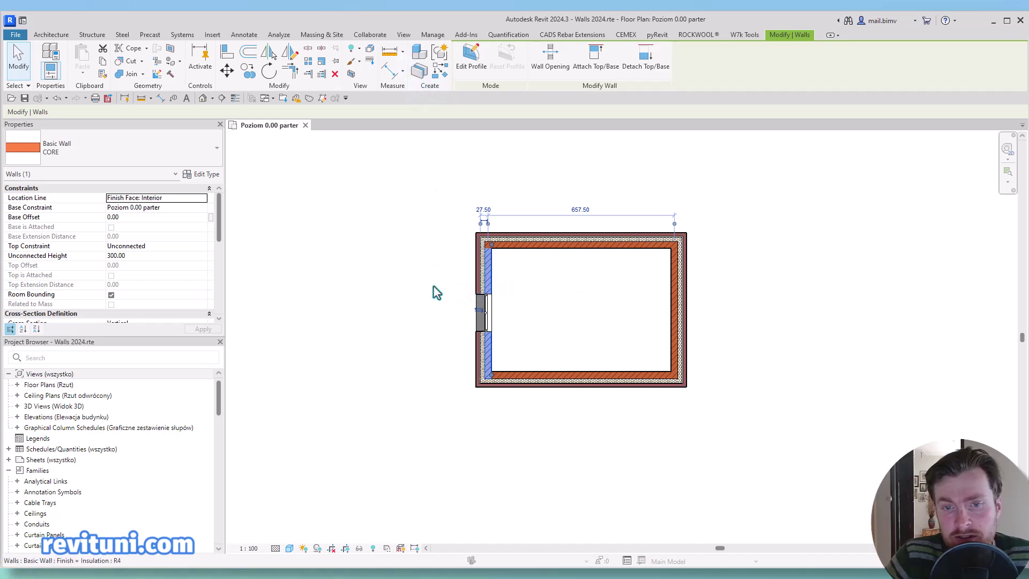
scroll(510, 280, up, 2)
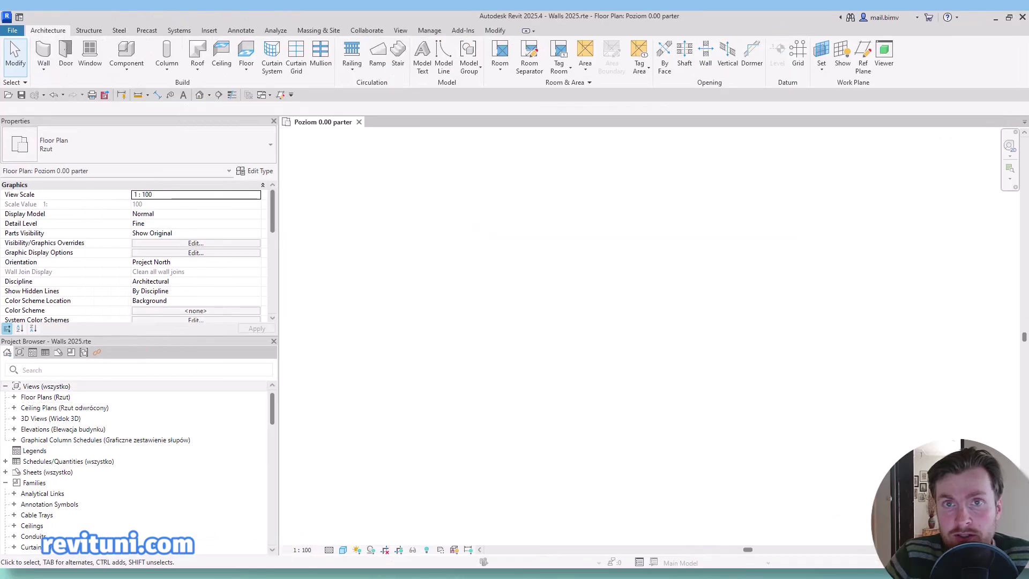
Step: Set up rectangle CORE walls, then switch the type to Finish Layers with Insulation
click(43, 59)
click(572, 336)
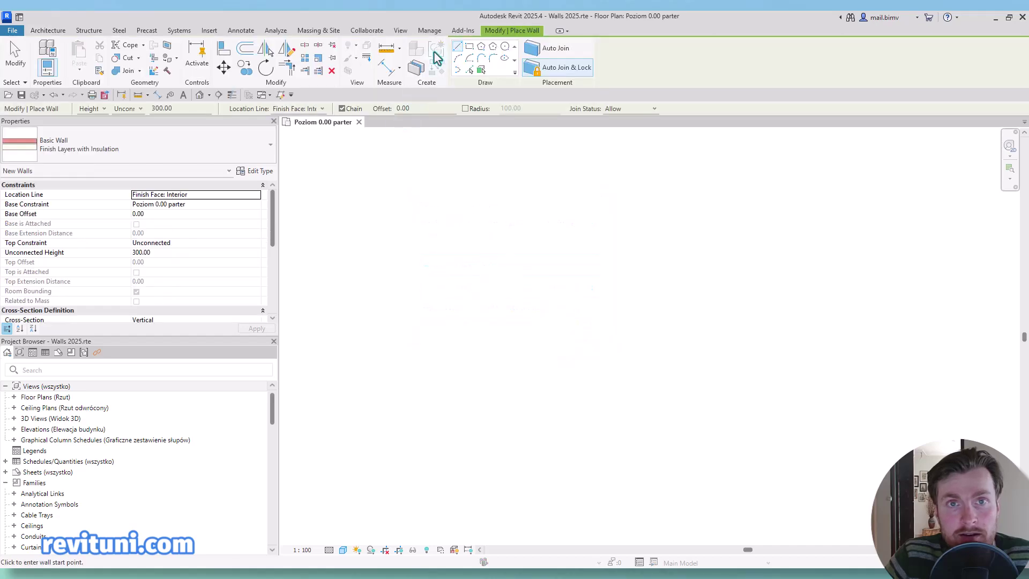
click(468, 47)
click(252, 148)
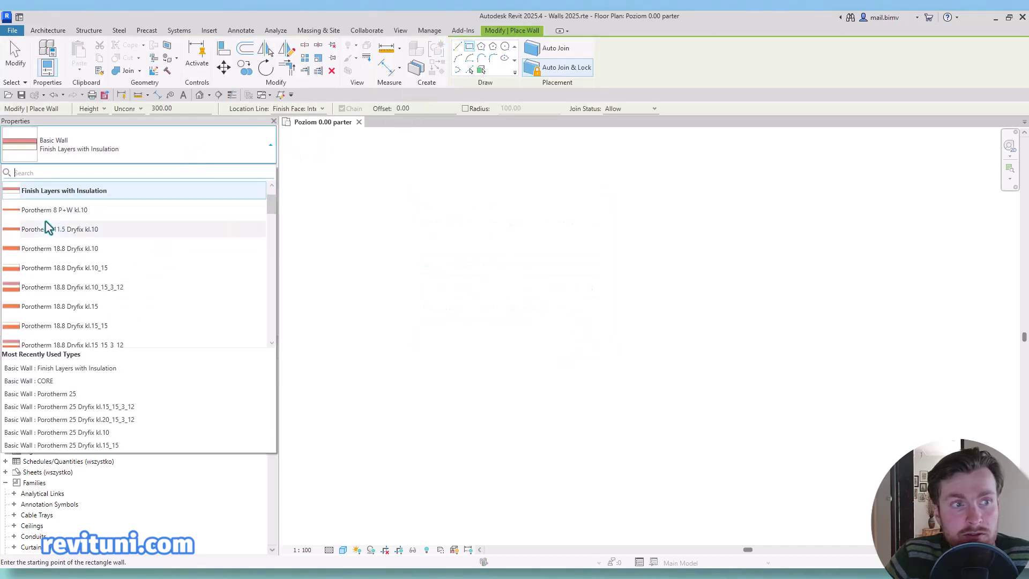
scroll(56, 219, up, 1)
click(52, 207)
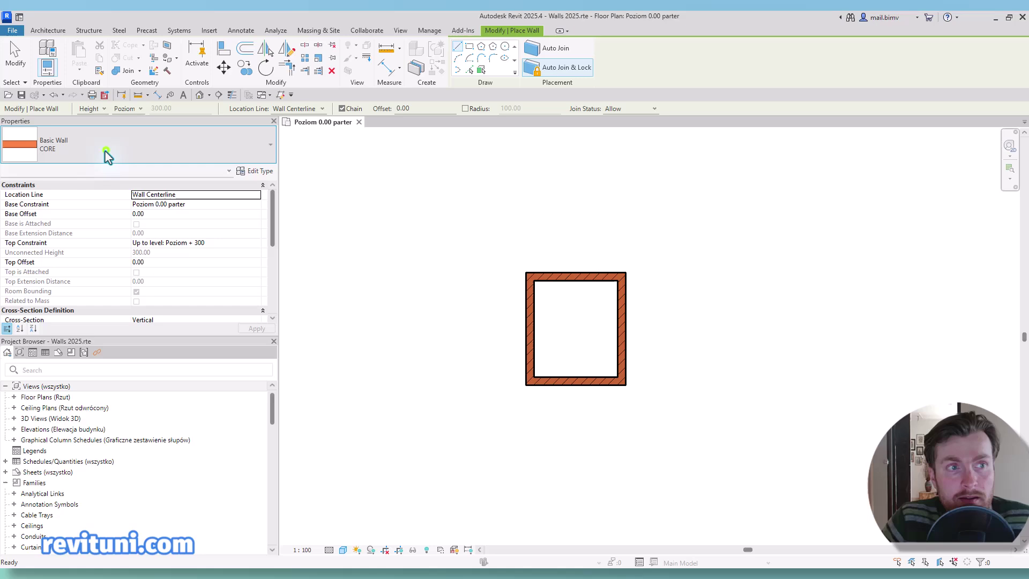
click(105, 150)
click(40, 227)
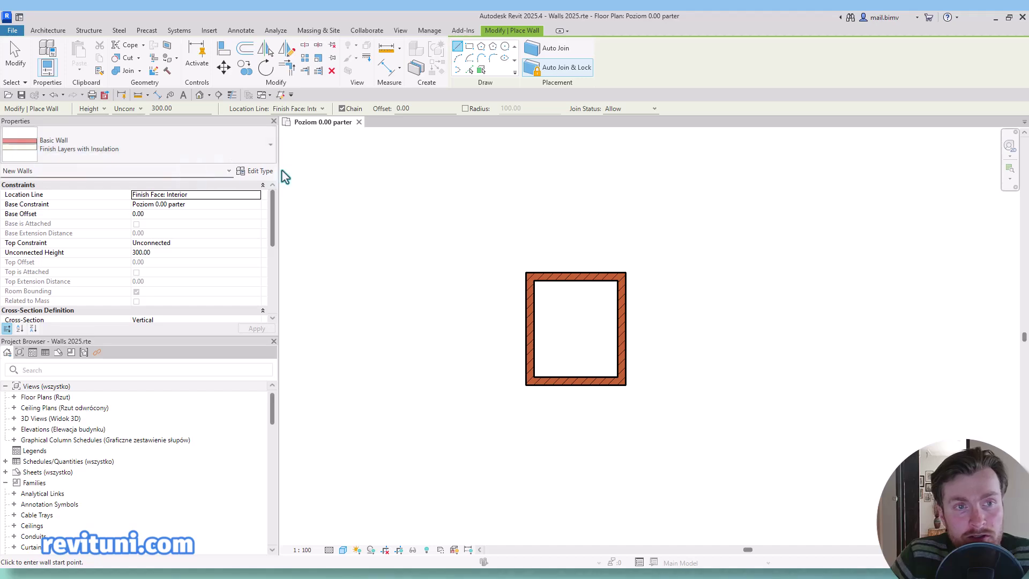
click(254, 173)
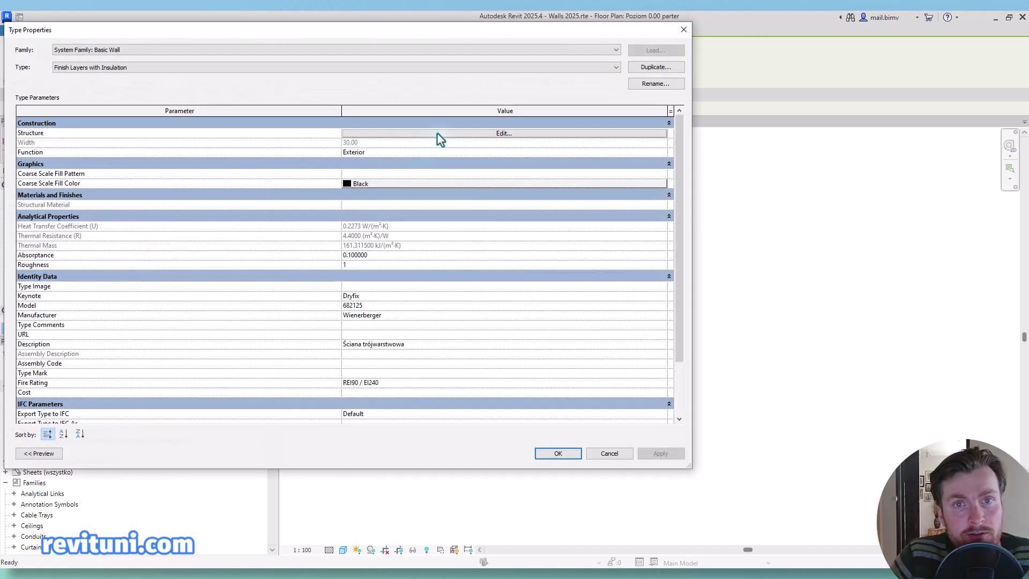
click(436, 133)
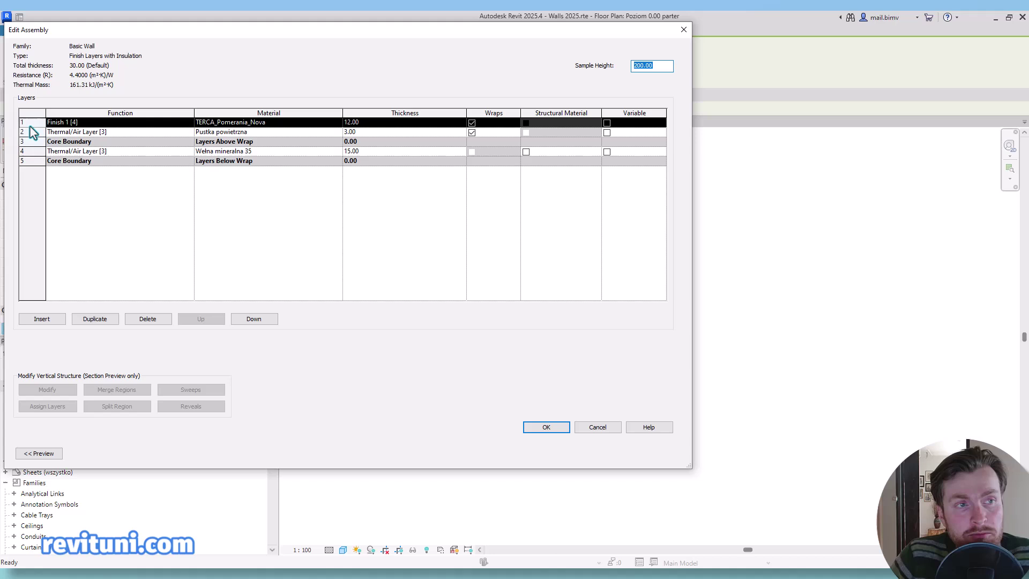
click(28, 143)
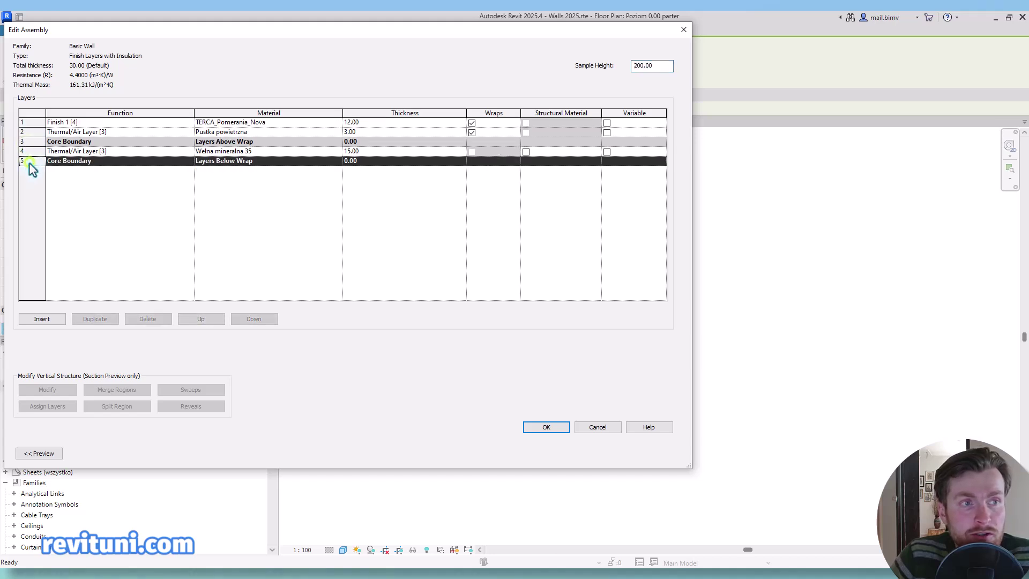
click(29, 161)
click(30, 145)
click(31, 161)
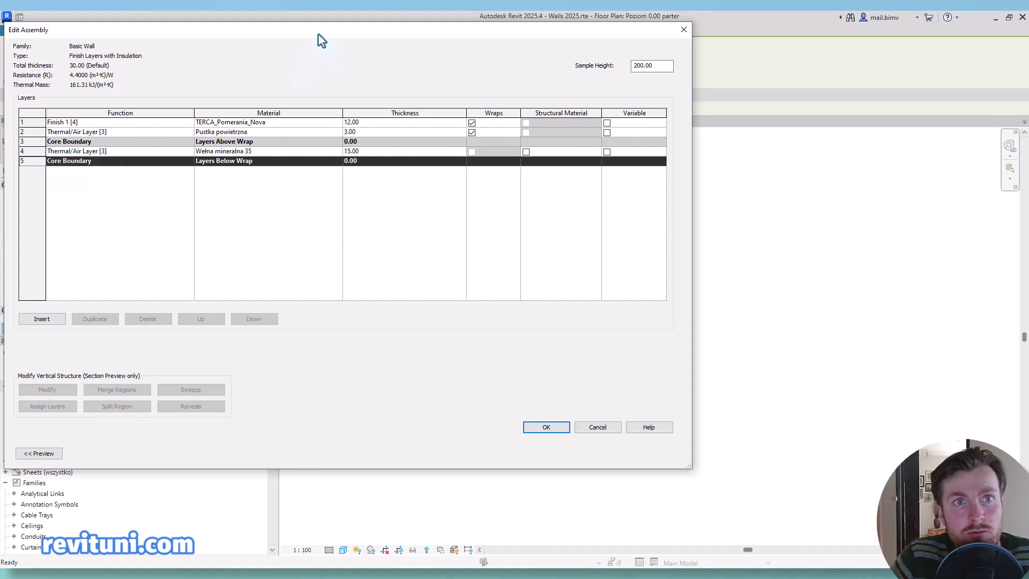
drag(318, 33, 580, 95)
click(298, 214)
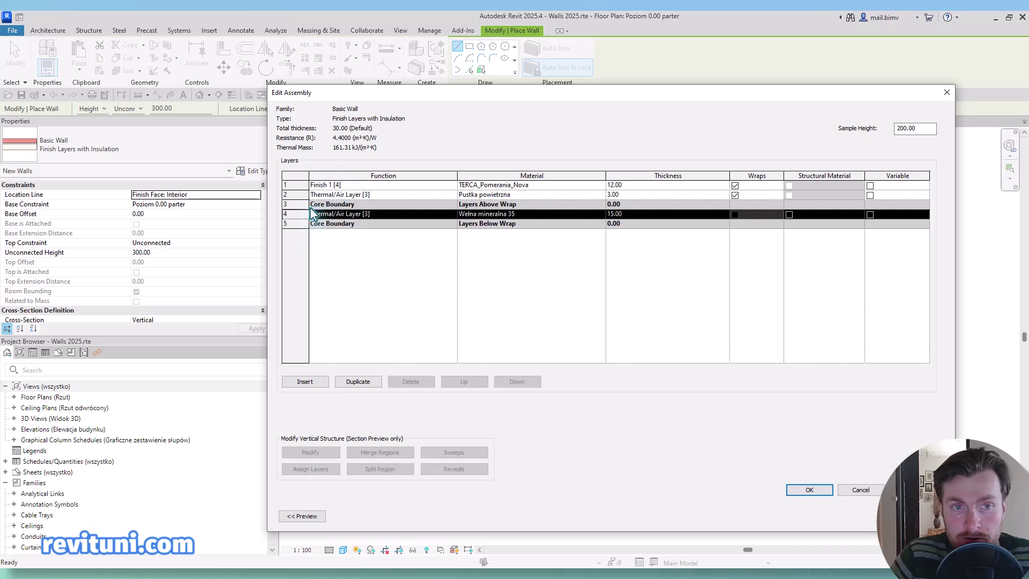
drag(413, 92, 281, 41)
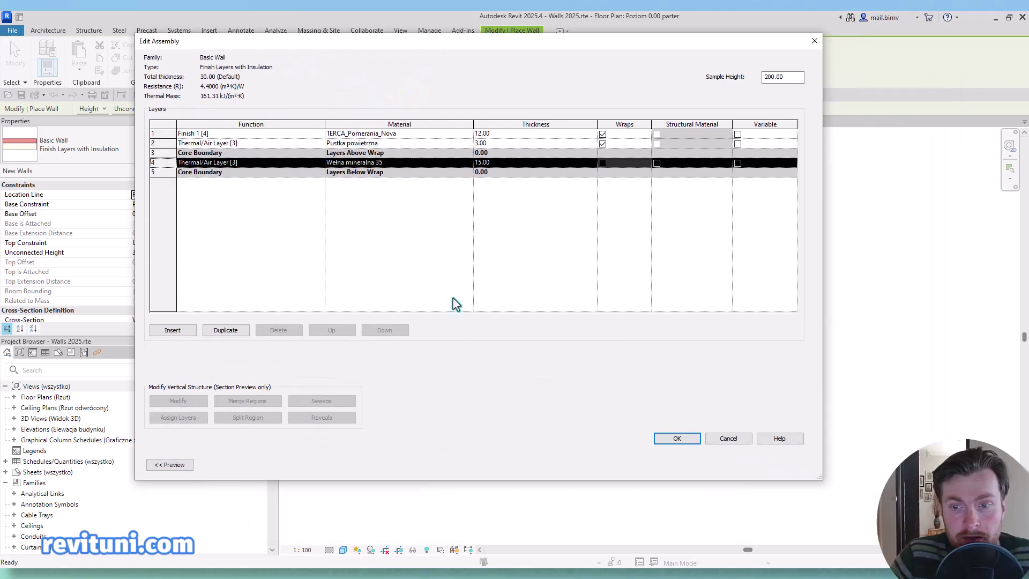
click(675, 439)
click(669, 464)
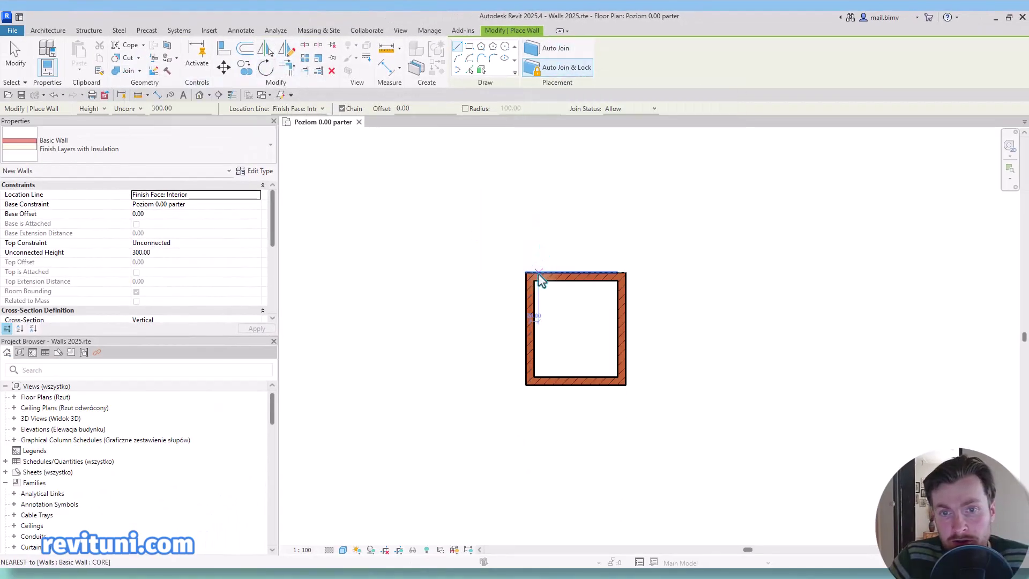
Step: Trace Finish Layers with Insulation walls around the CORE room's four corners, closing at top-left
scroll(538, 273, up, 2)
click(517, 272)
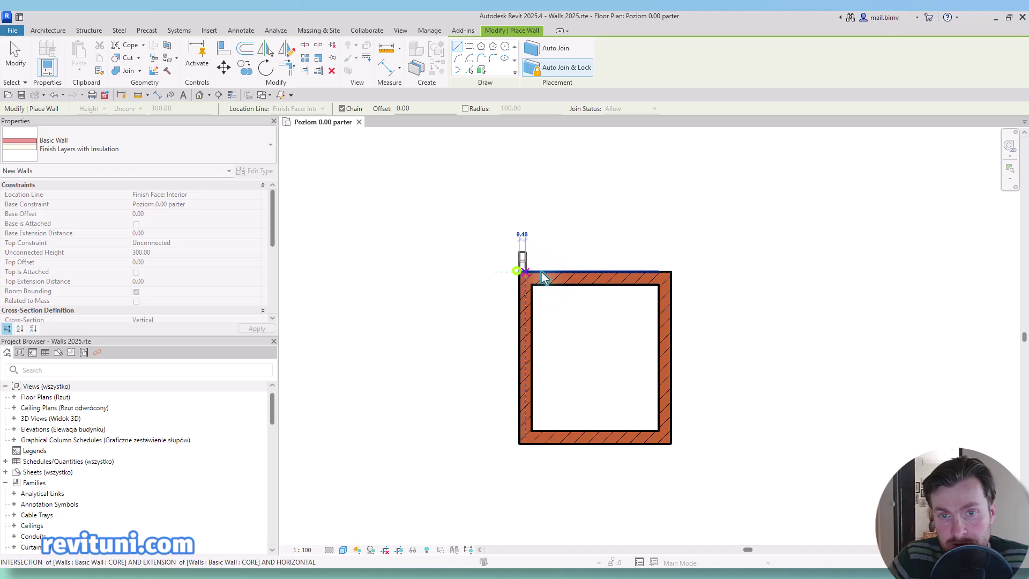
click(671, 271)
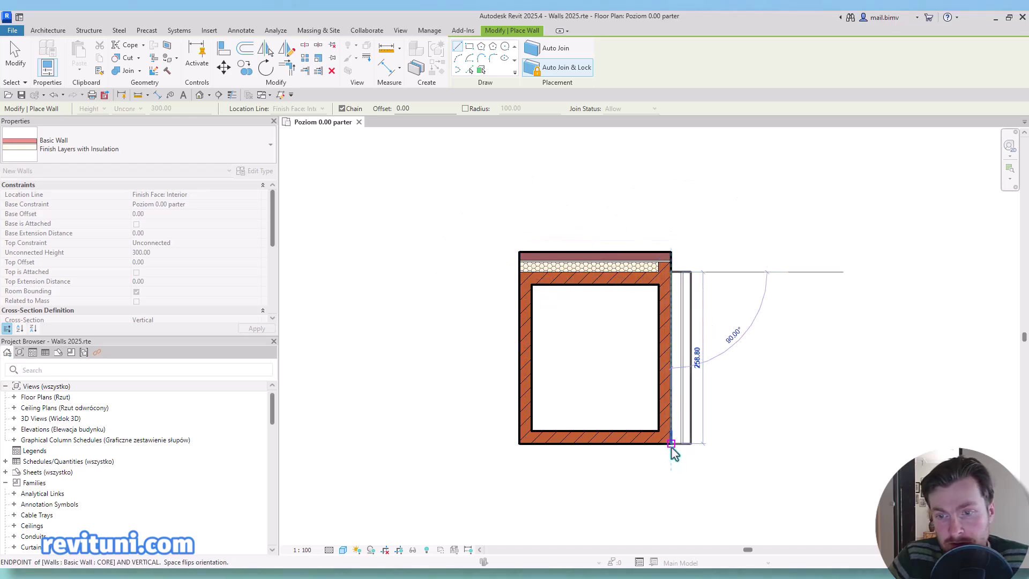
click(671, 444)
click(517, 444)
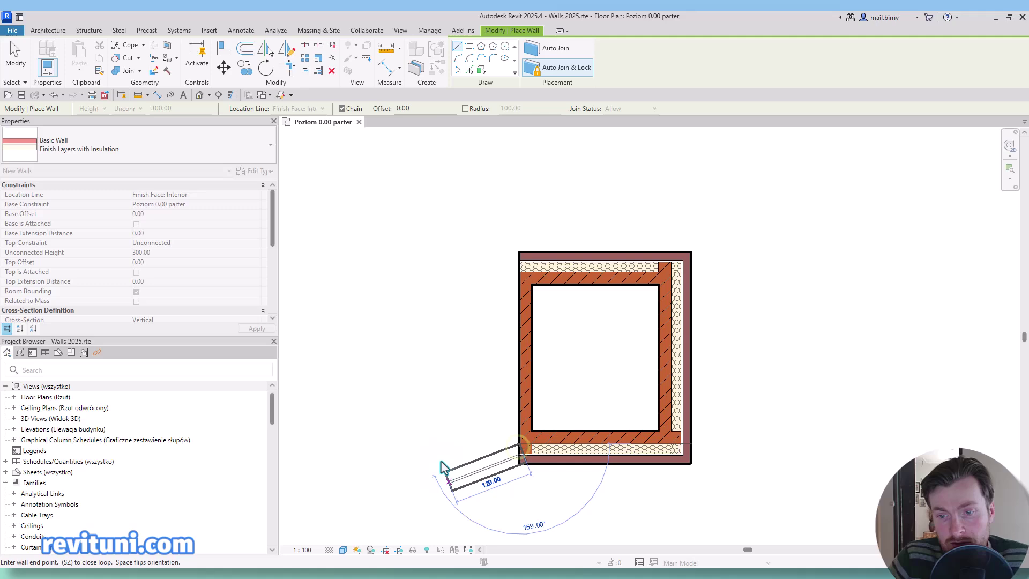
click(517, 272)
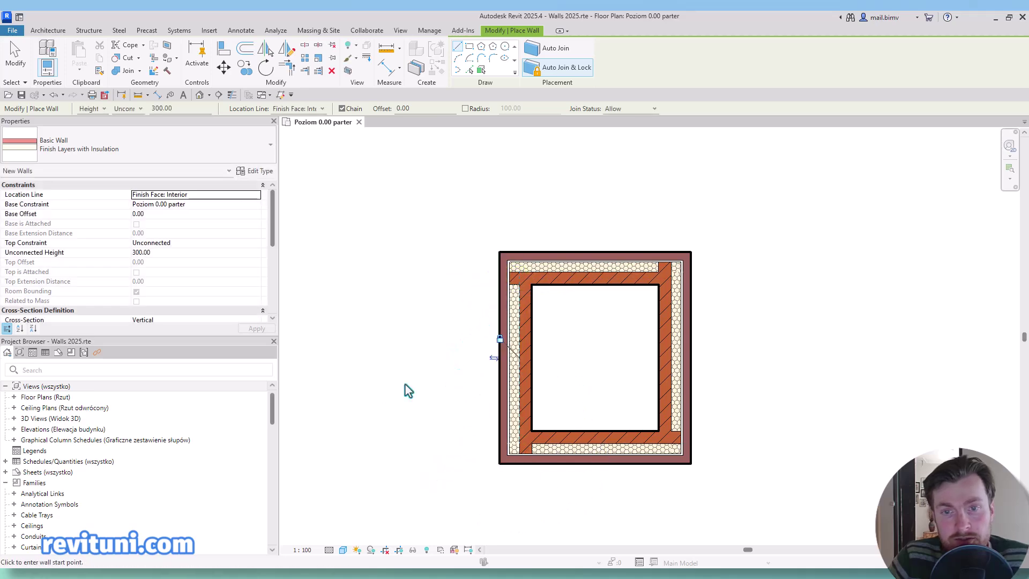
click(15, 56)
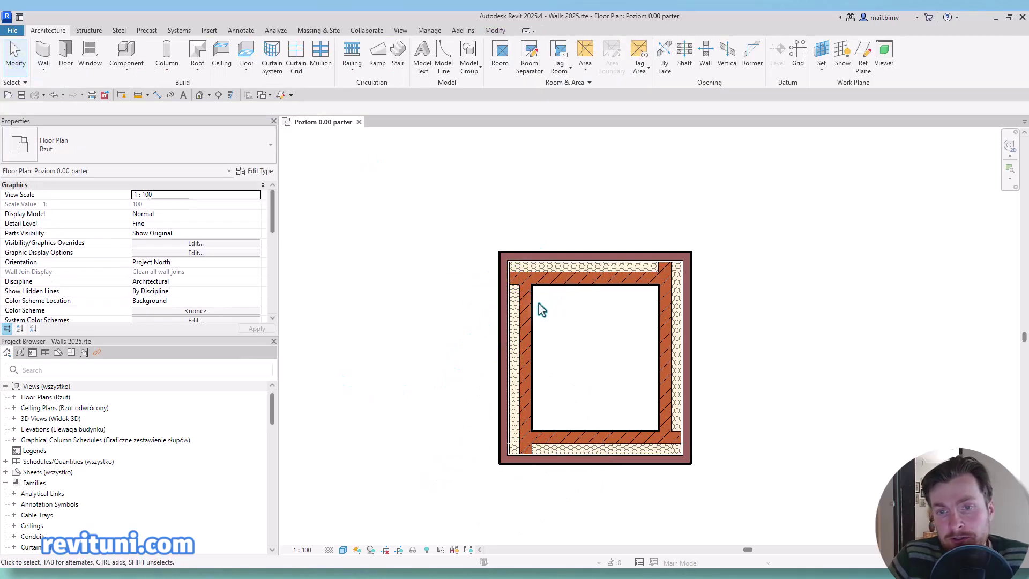
scroll(546, 284, down, 2)
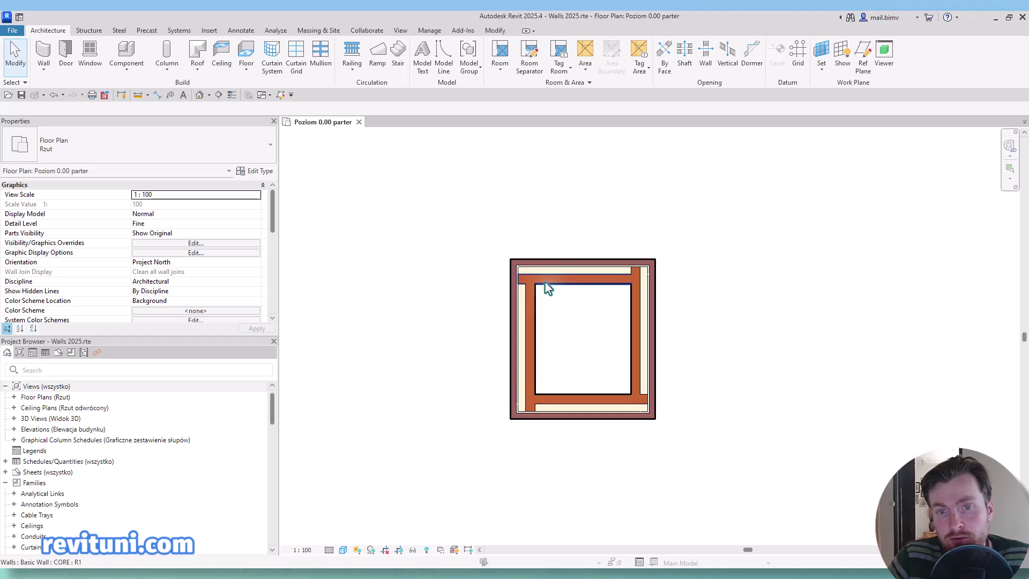
scroll(544, 281, up, 2)
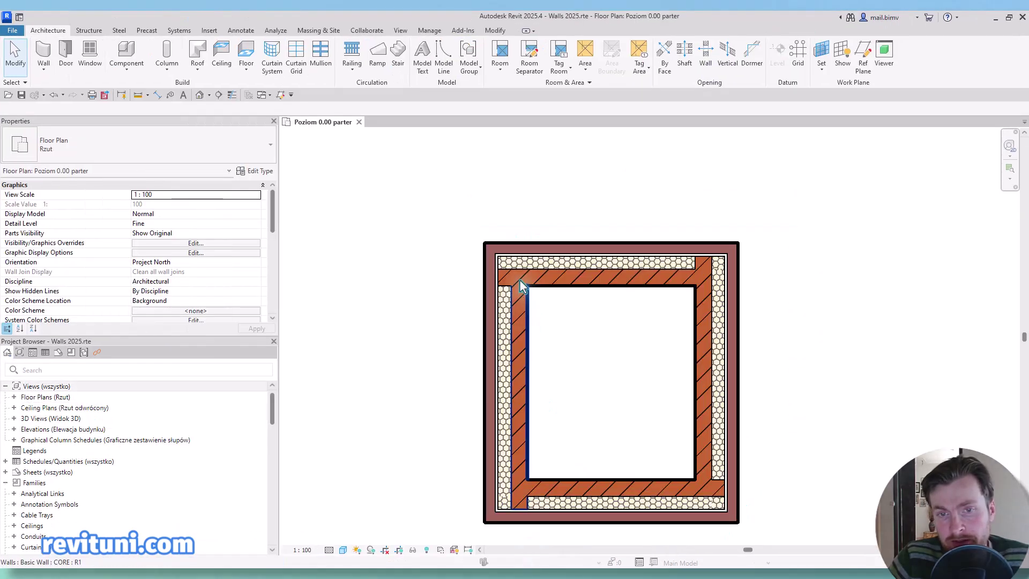
click(529, 278)
scroll(529, 279, up, 3)
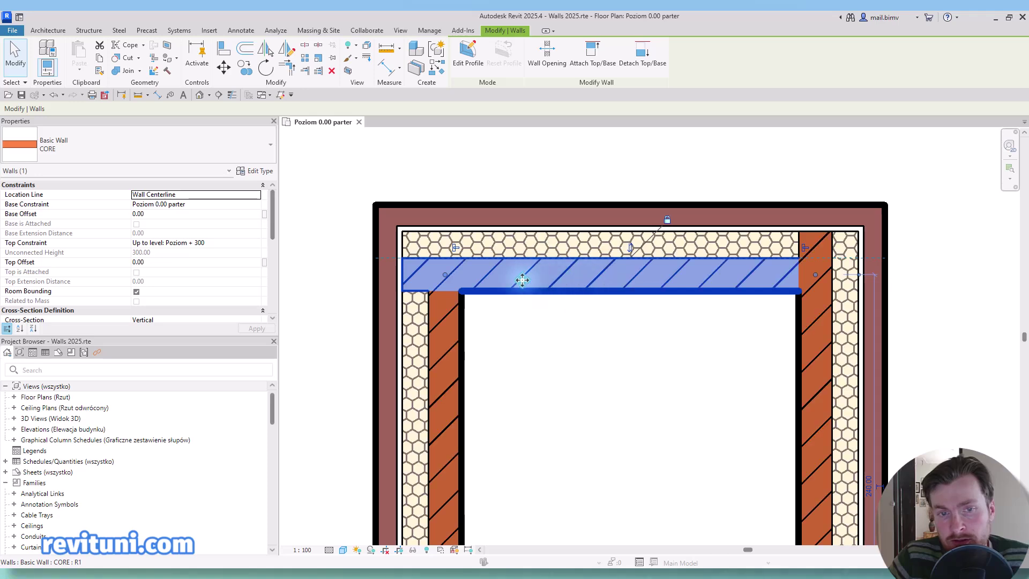
click(410, 346)
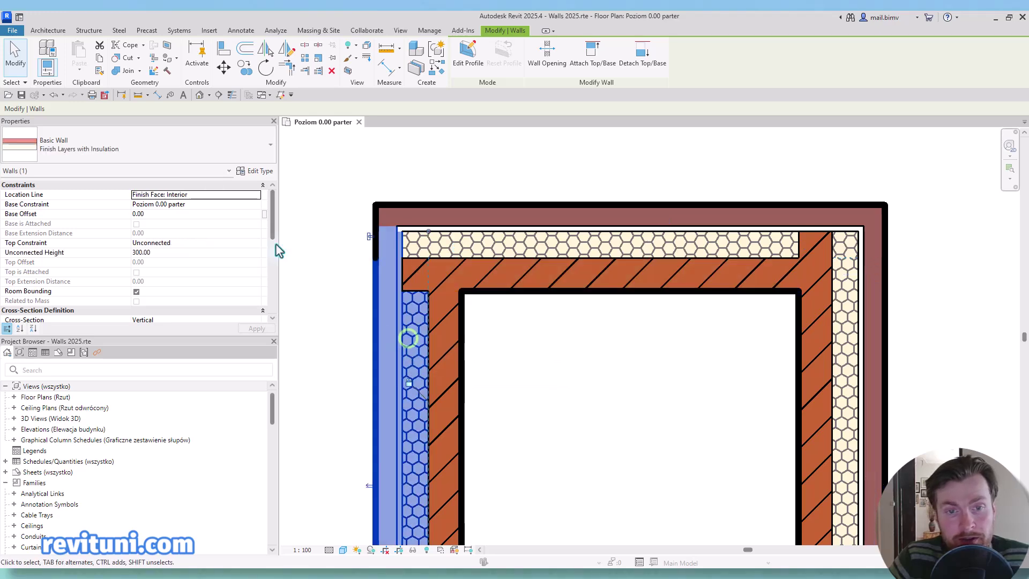
click(253, 171)
click(506, 144)
click(230, 162)
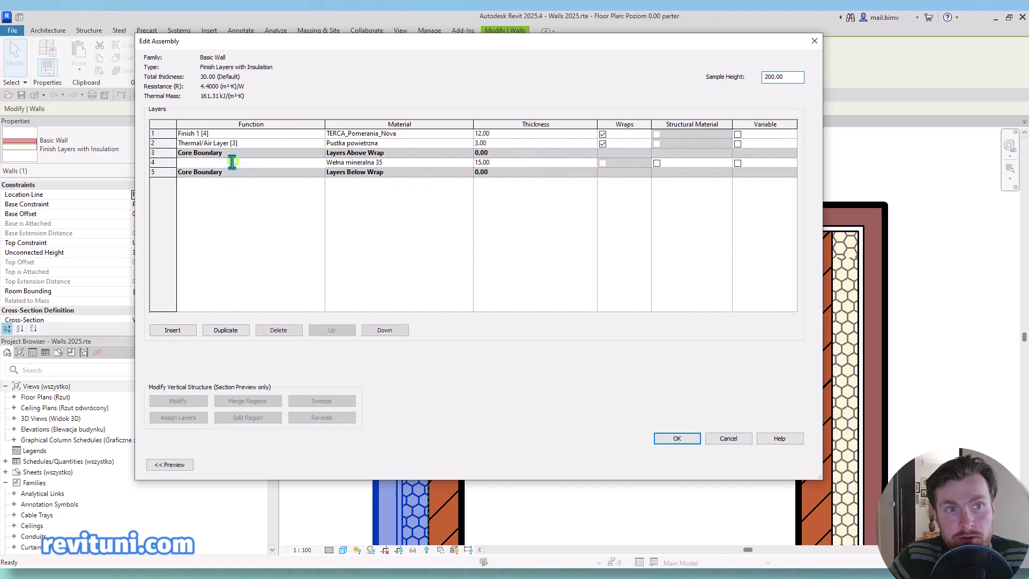
click(176, 155)
click(167, 172)
click(166, 153)
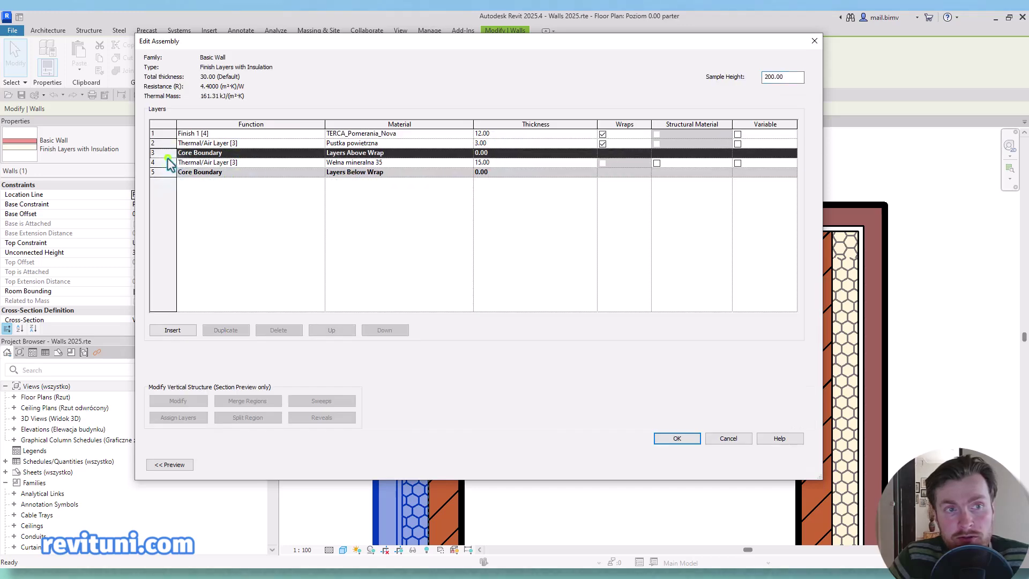
click(166, 172)
click(167, 163)
click(692, 438)
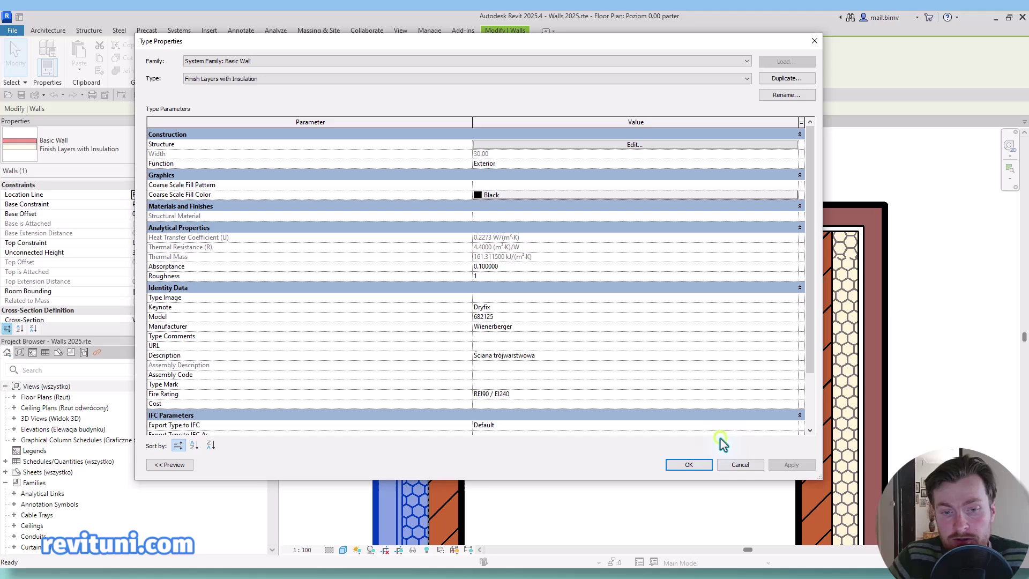
click(738, 464)
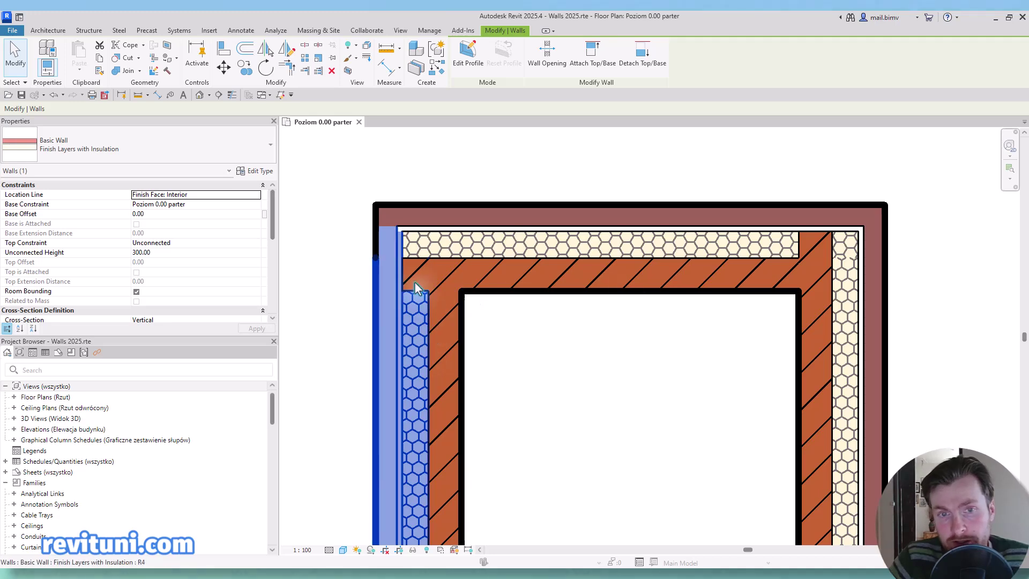
Step: Enlarge the room by moving the left wall left, the right wall right, and the top wall up
scroll(421, 282, down, 1)
scroll(421, 280, down, 2)
drag(429, 407, 343, 402)
click(590, 381)
drag(586, 369, 718, 383)
drag(485, 263, 485, 140)
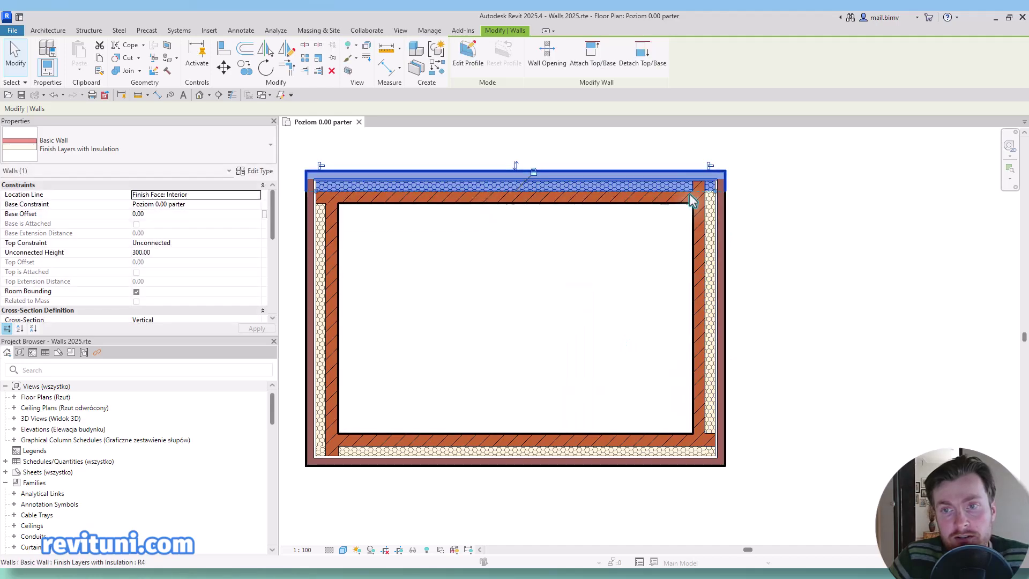
Step: Shift the left core wall at the bottom-left corner and unjoin the walls flagged by the warning
scroll(333, 451, up, 3)
scroll(332, 450, up, 3)
click(326, 443)
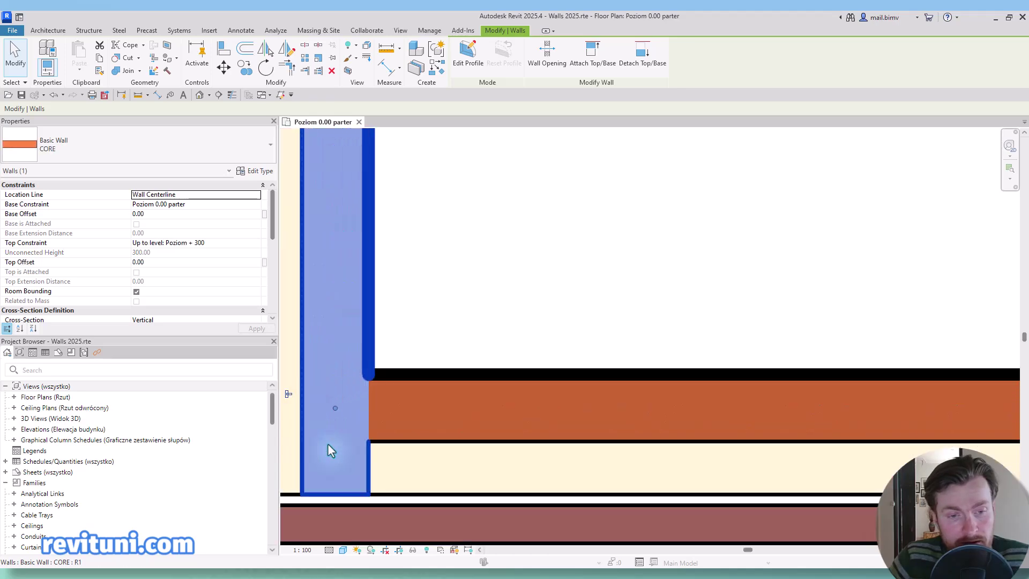
drag(358, 414, 378, 437)
click(461, 329)
Step: Join the vertical wall's and bottom wall's cores at the bottom-left corner
click(375, 423)
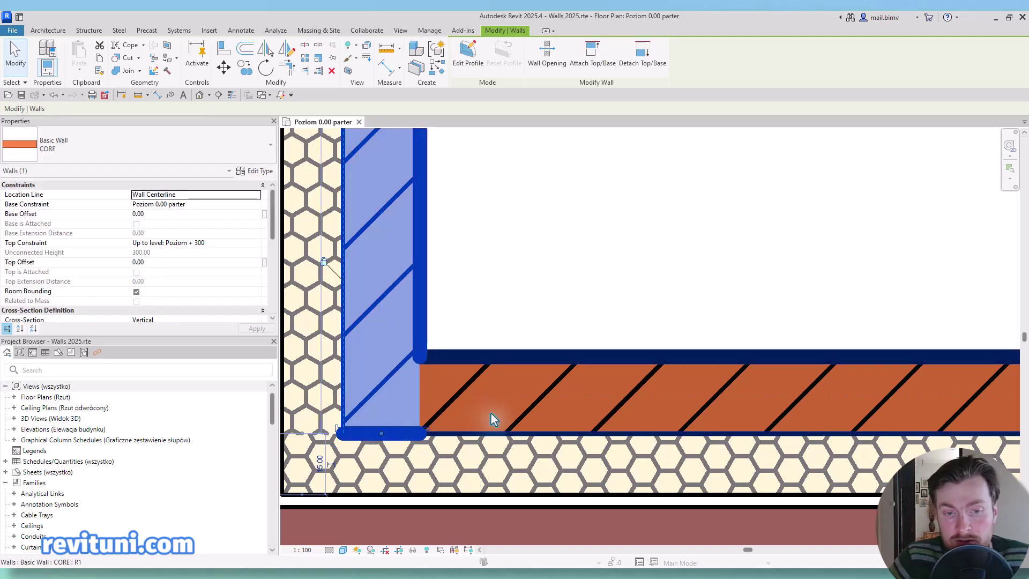
click(399, 397)
scroll(379, 395, down, 1)
scroll(854, 390, down, 6)
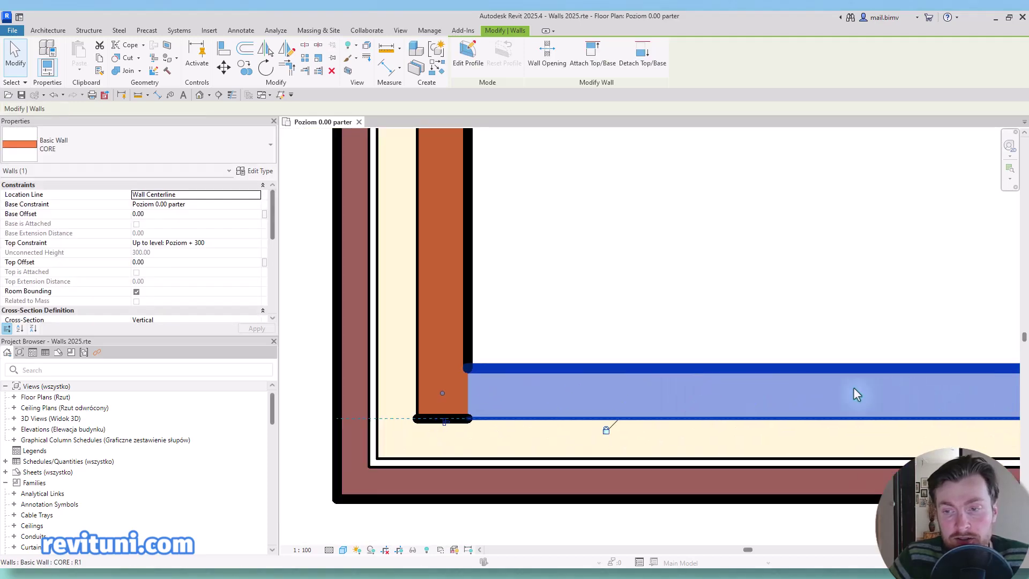
scroll(626, 399, up, 3)
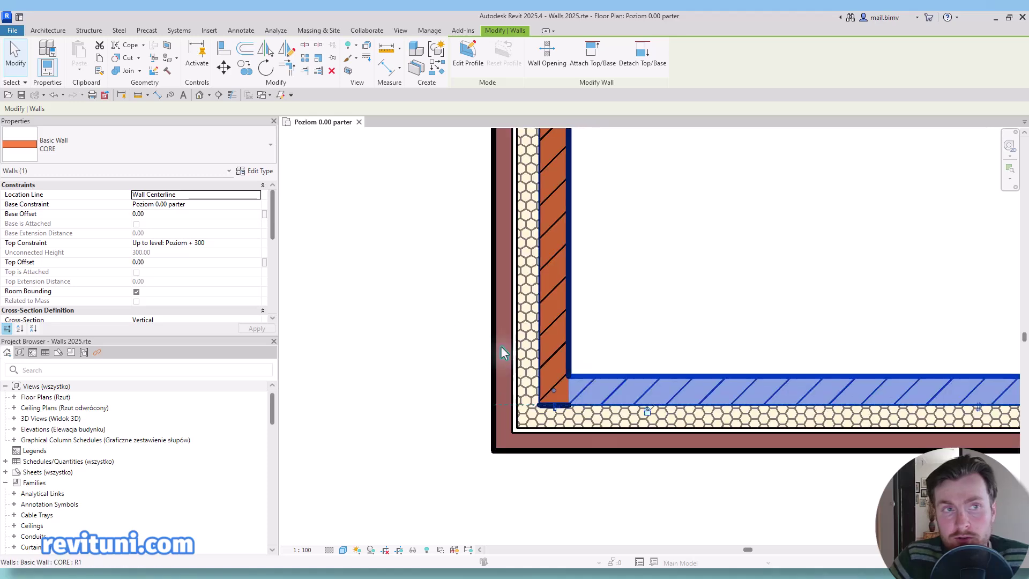
click(115, 72)
click(548, 309)
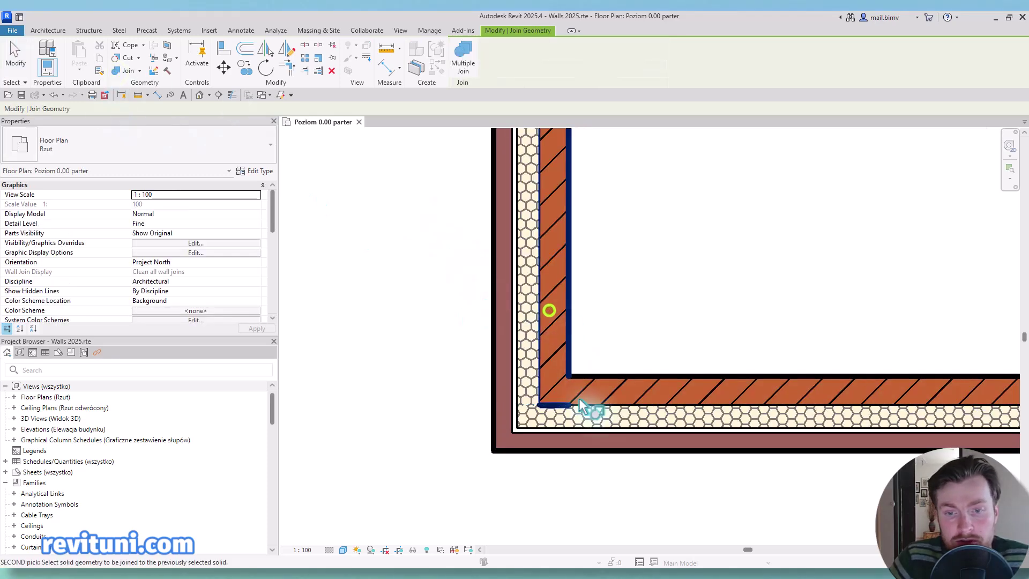
click(569, 414)
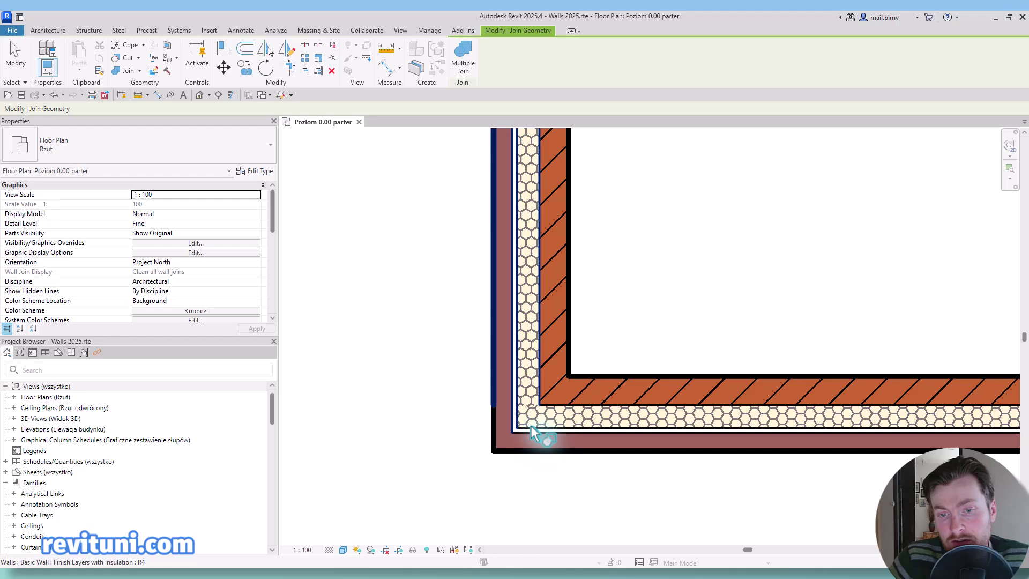
Step: In Revit 2026, finish the CORE wall rectangle and choose Finish Layers with Insulation type
scroll(498, 398, down, 2)
scroll(497, 397, down, 3)
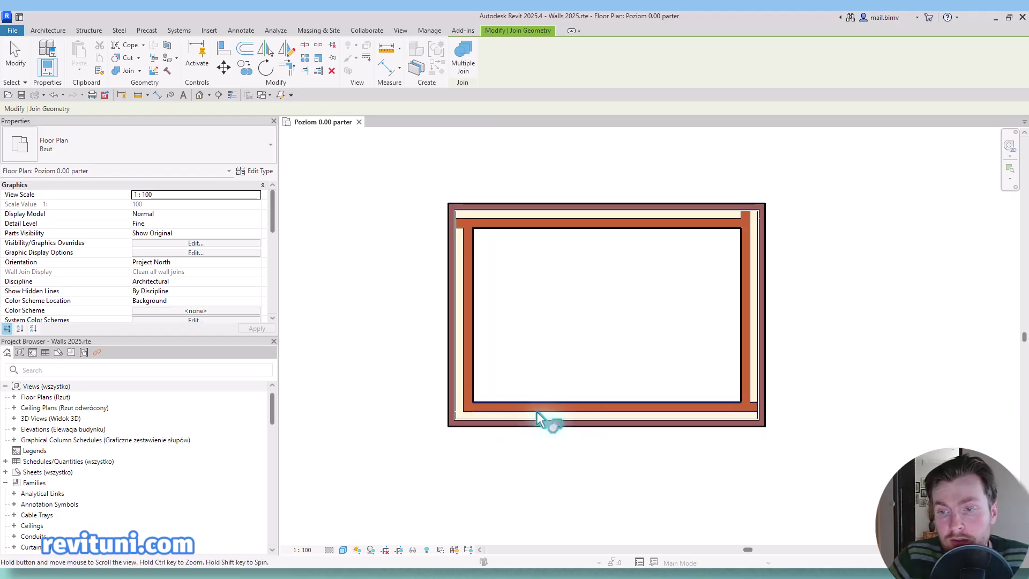
scroll(730, 426, up, 4)
scroll(786, 422, down, 2)
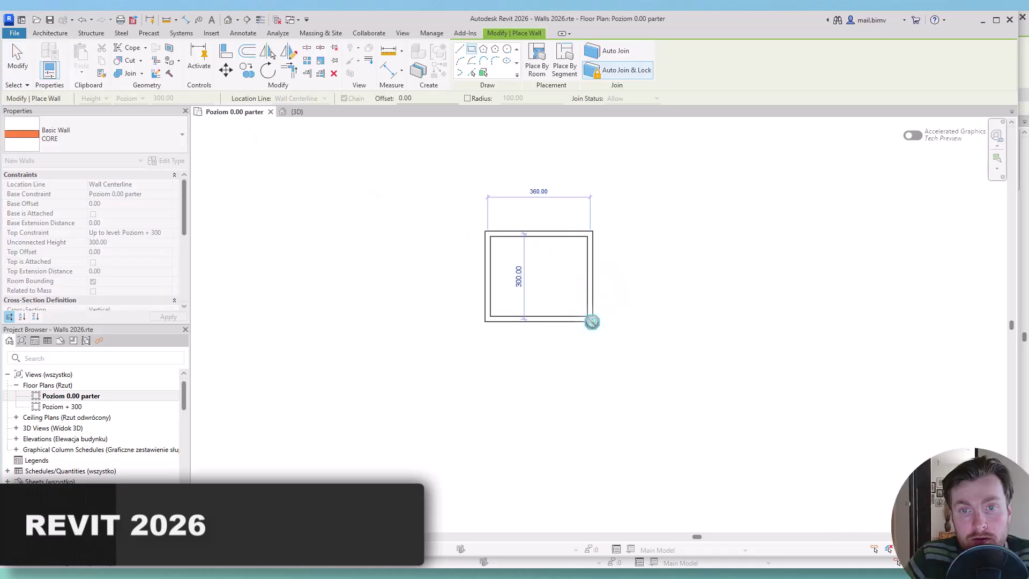
click(592, 320)
click(140, 145)
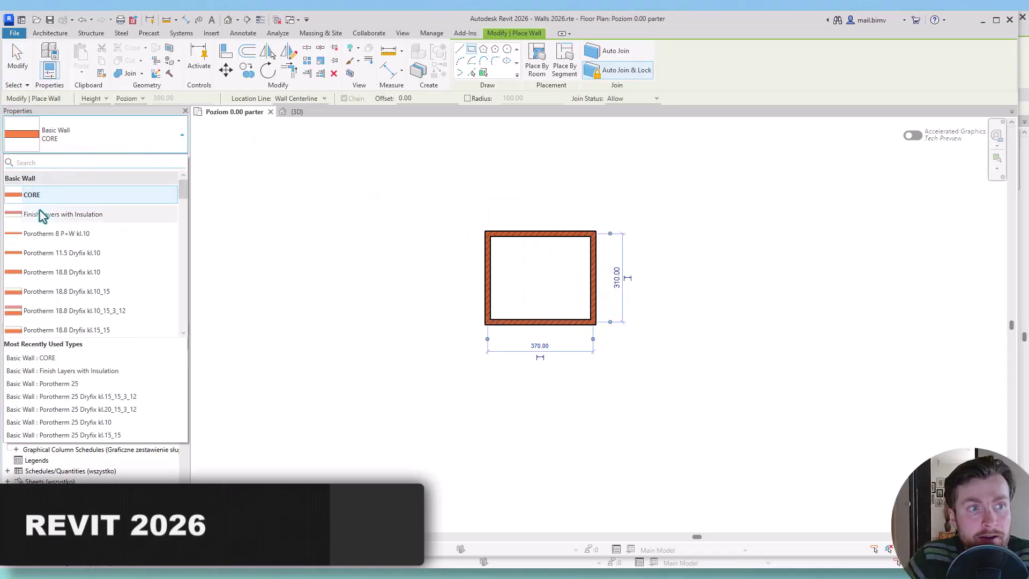
click(39, 214)
Step: Open the Finish Layers with Insulation layer structure and compare its two Core Boundary rows
click(166, 161)
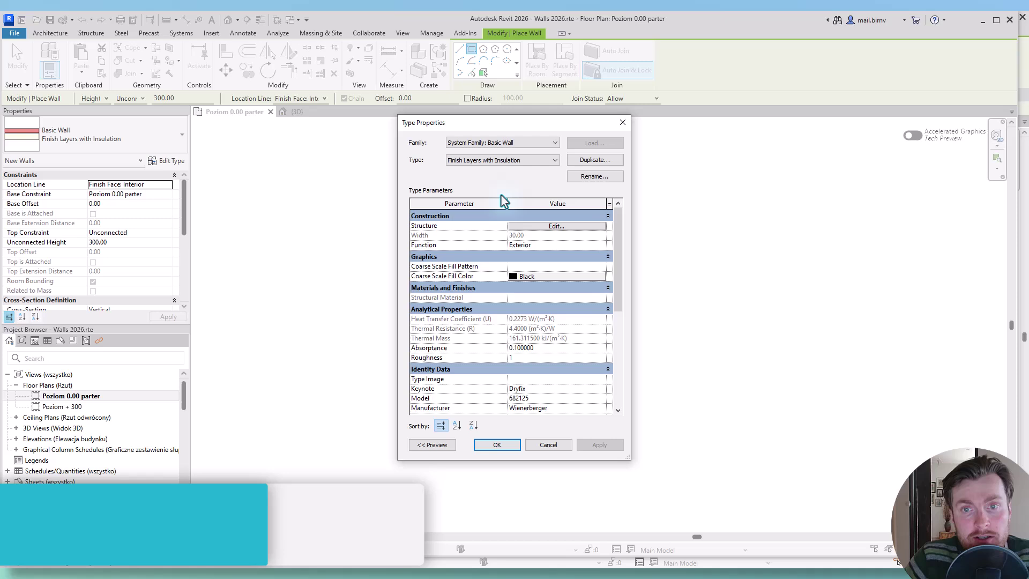
click(552, 227)
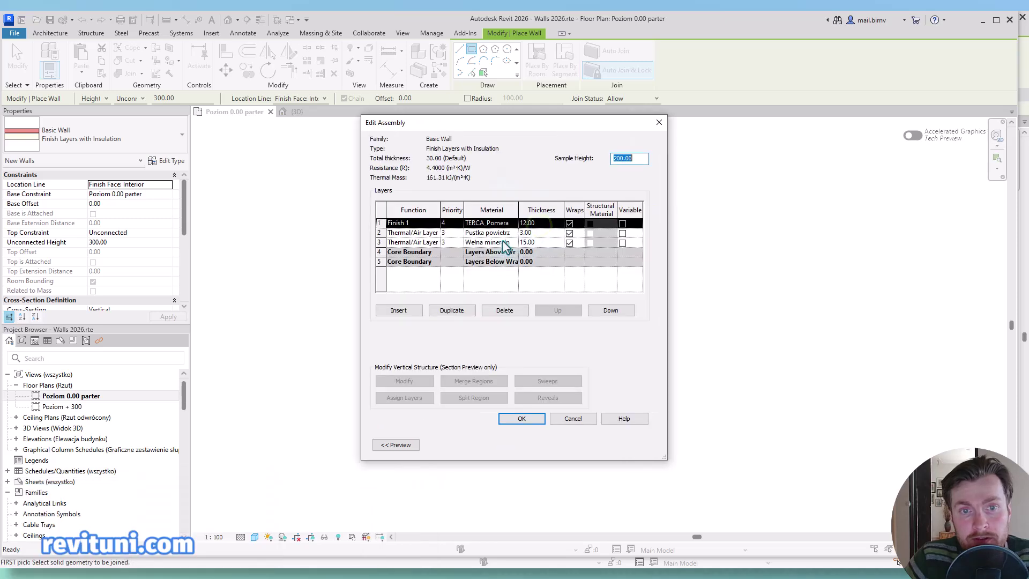
click(380, 252)
click(379, 261)
click(379, 252)
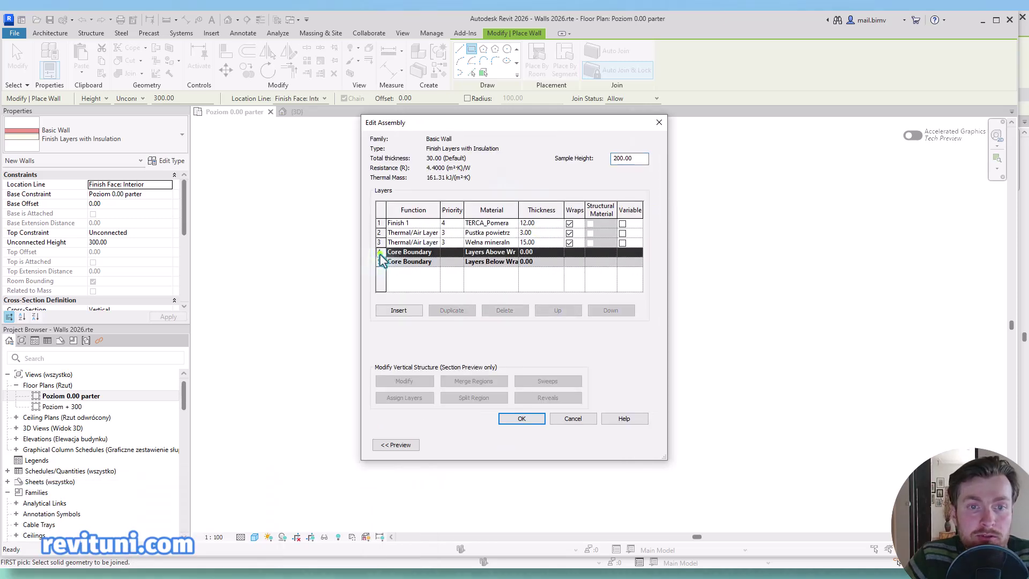
click(380, 261)
click(379, 252)
click(380, 261)
click(379, 253)
click(379, 261)
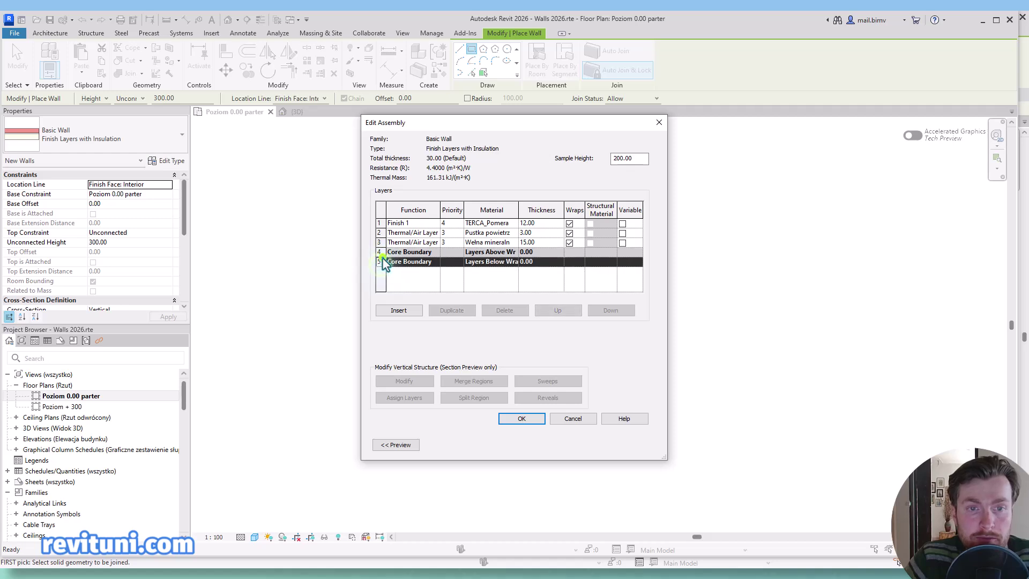
click(381, 253)
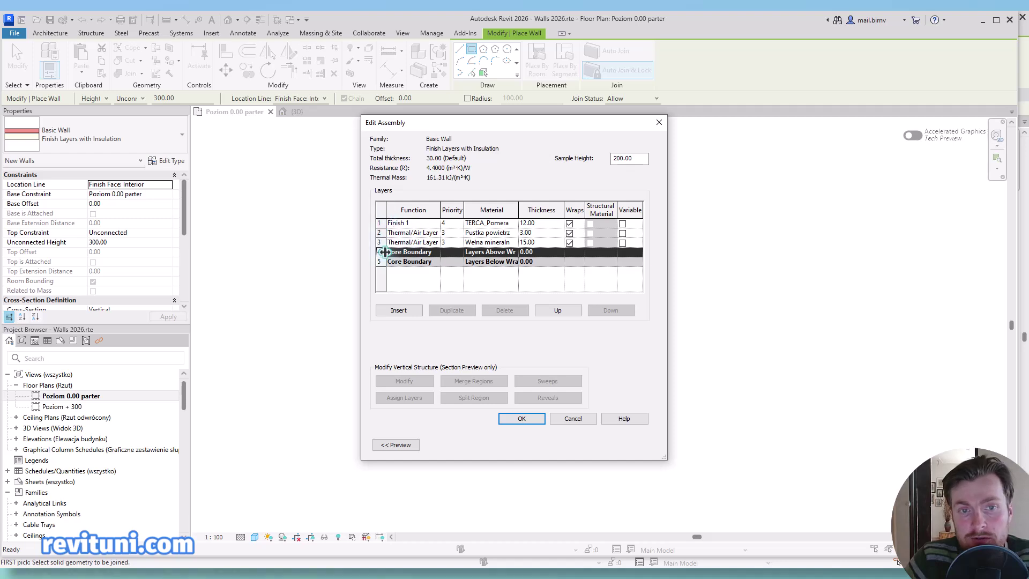
Step: Set the air-gap layer's priority to 3, matching the wool, and confirm the assembly
click(446, 232)
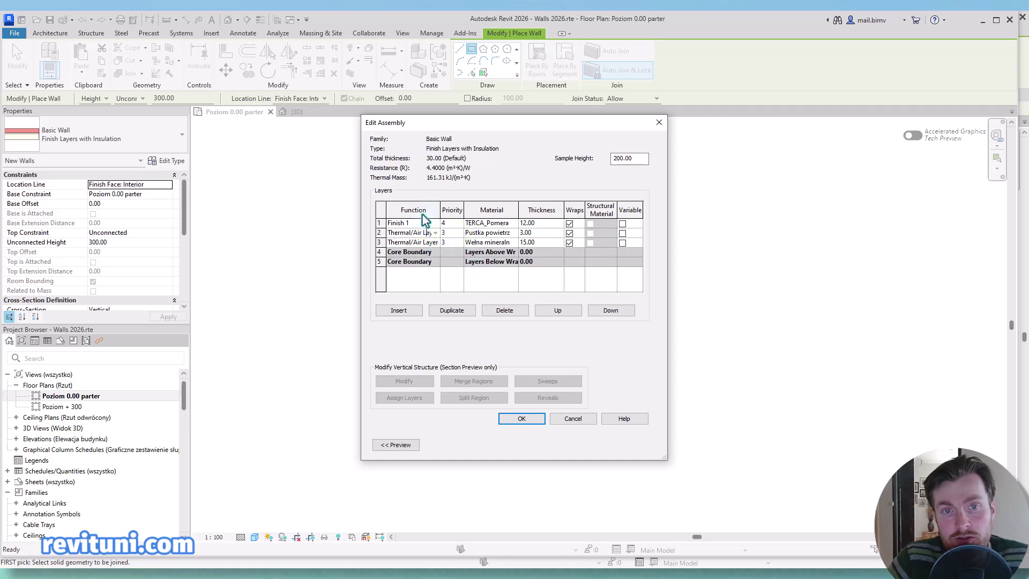
click(459, 233)
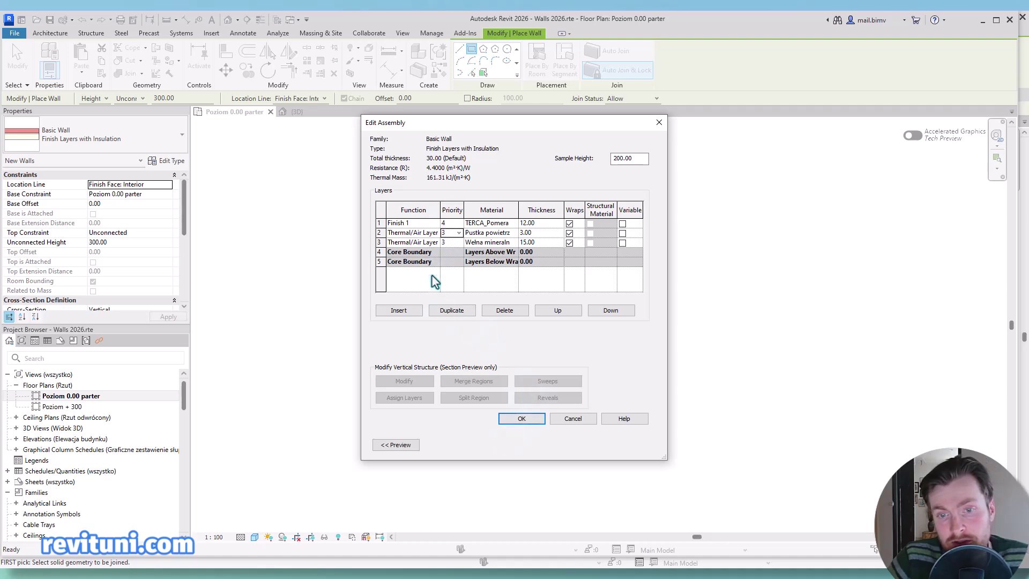
click(528, 422)
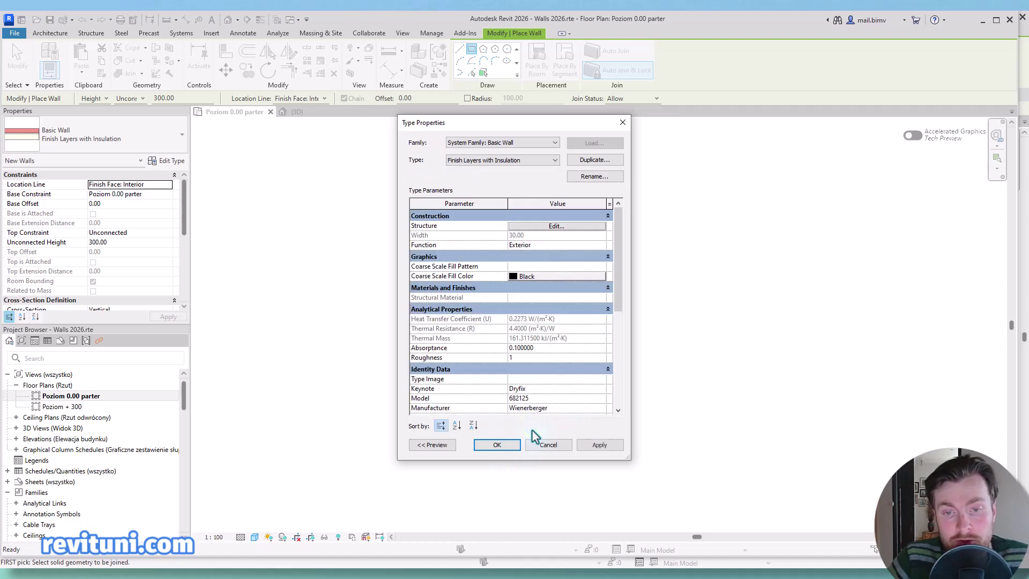
Step: Chain four finish-and-insulation walls around the CORE room's outer corners, closing at top-left
click(497, 445)
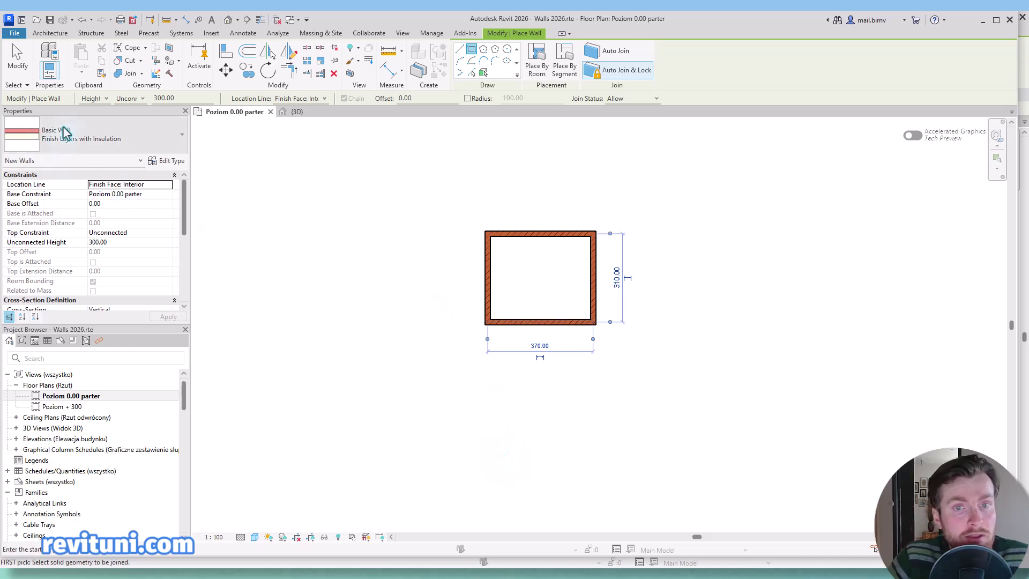
scroll(478, 218, up, 3)
middle_drag(517, 244, 440, 228)
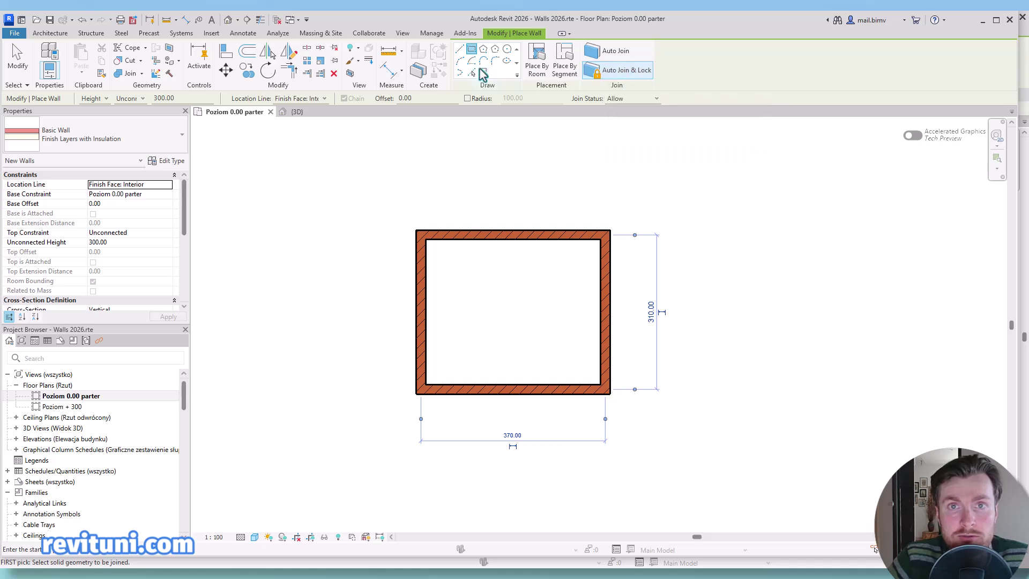
click(459, 50)
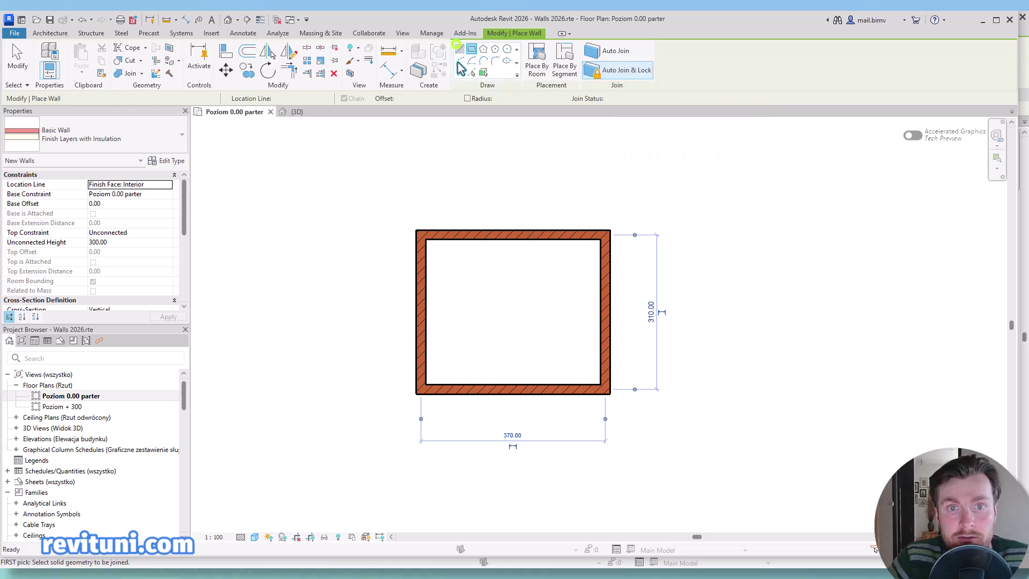
click(416, 230)
click(611, 230)
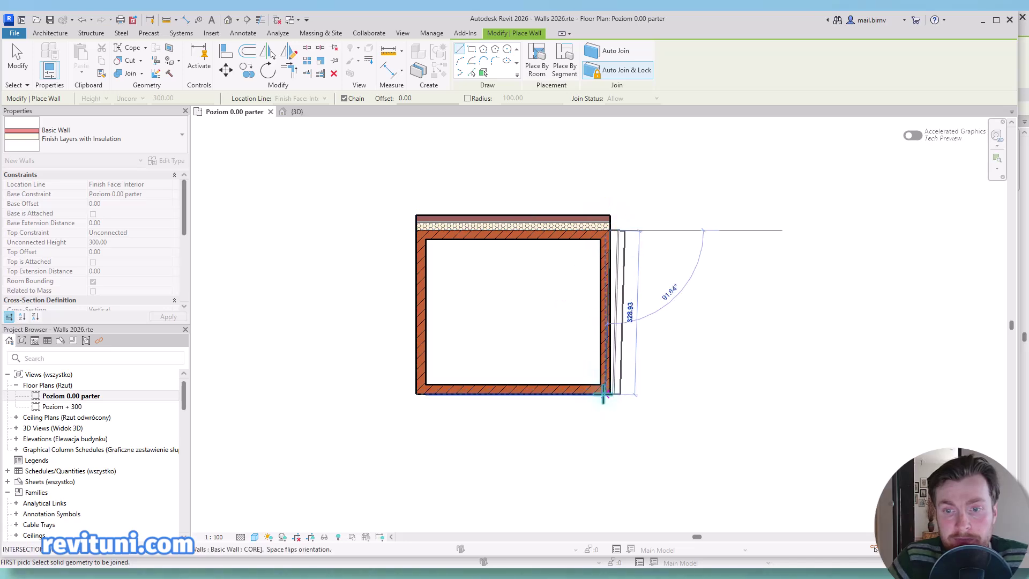
click(609, 395)
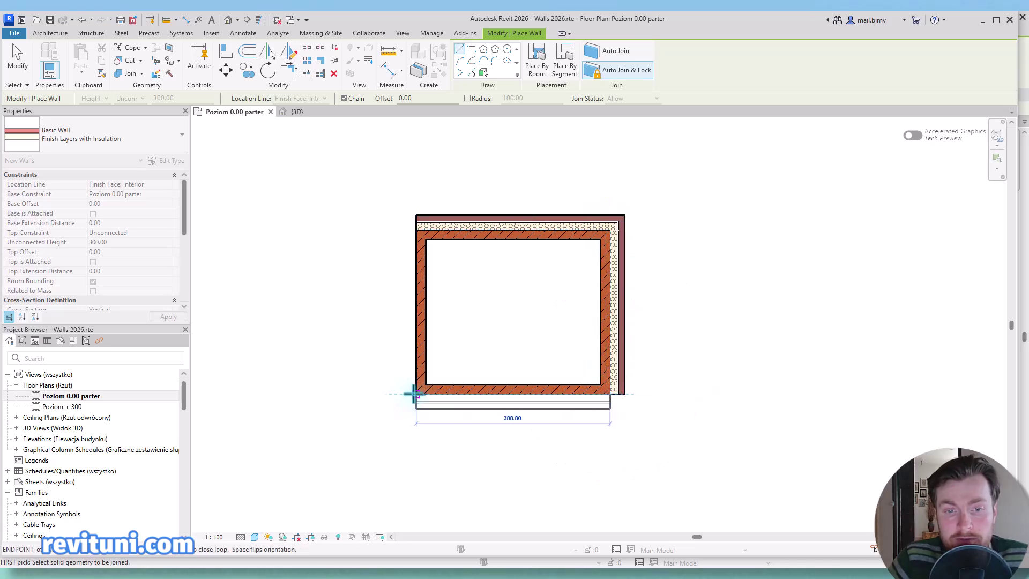
click(416, 394)
click(416, 231)
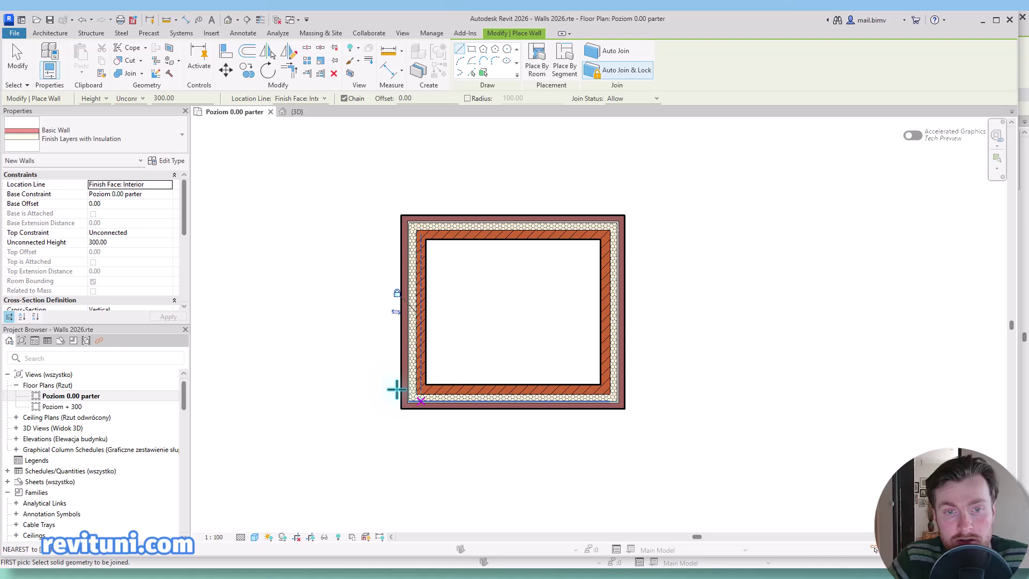
click(18, 59)
Step: Move the right finish wall outward, then select the bottom finish wall
click(623, 356)
middle_drag(623, 356, 539, 350)
mouse_move(538, 349)
mouse_down()
mouse_move(682, 351)
mouse_move(533, 348)
mouse_up()
click(394, 381)
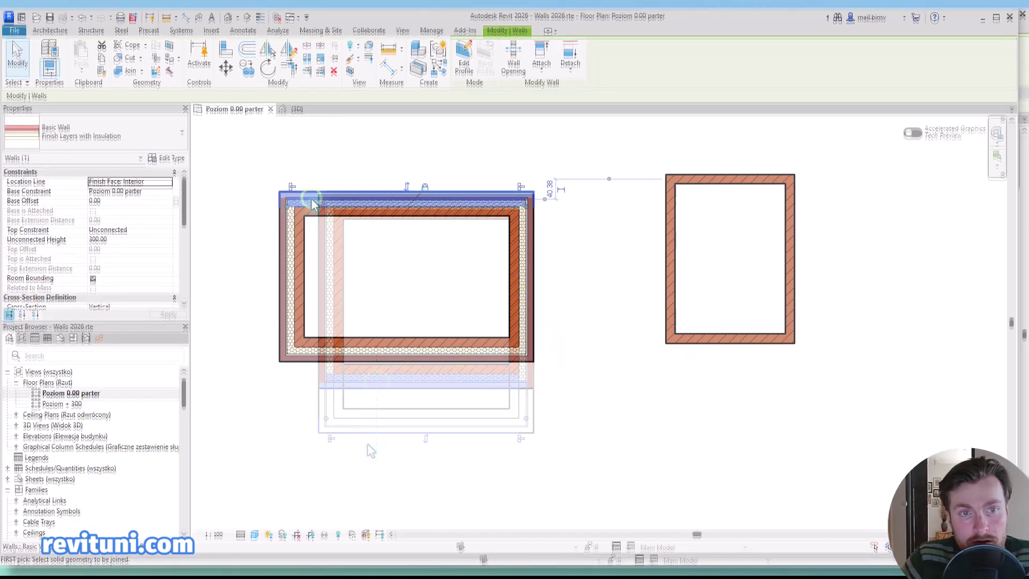
Step: Place similar finish walls by segment along the second room's left, top, right and bottom walls
right_click(313, 199)
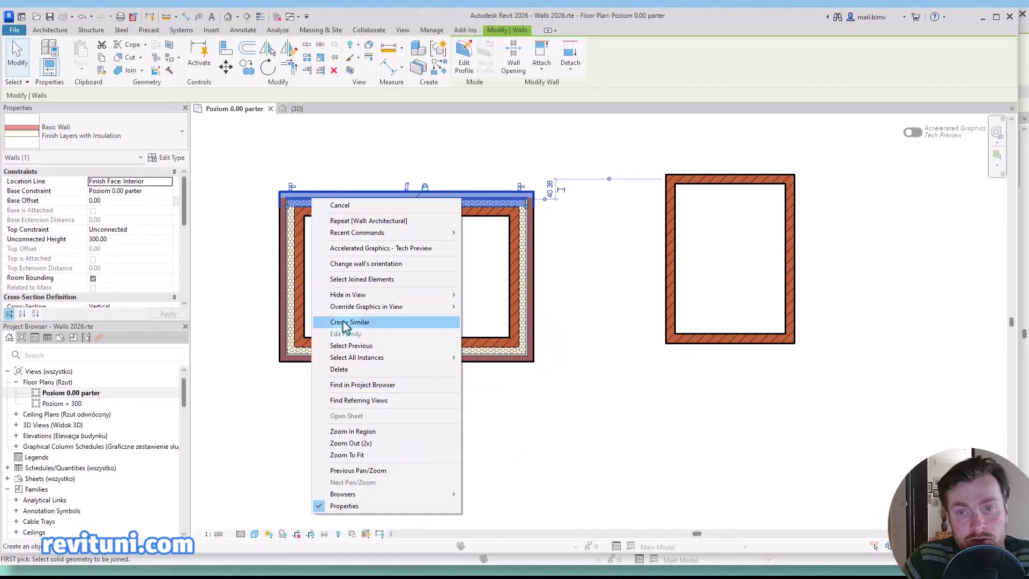
click(379, 321)
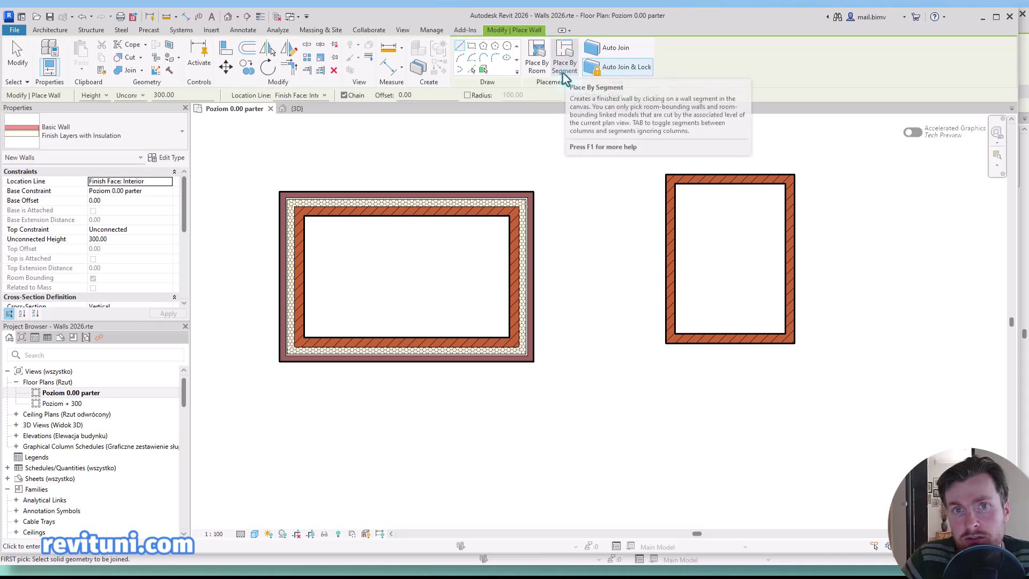
click(564, 64)
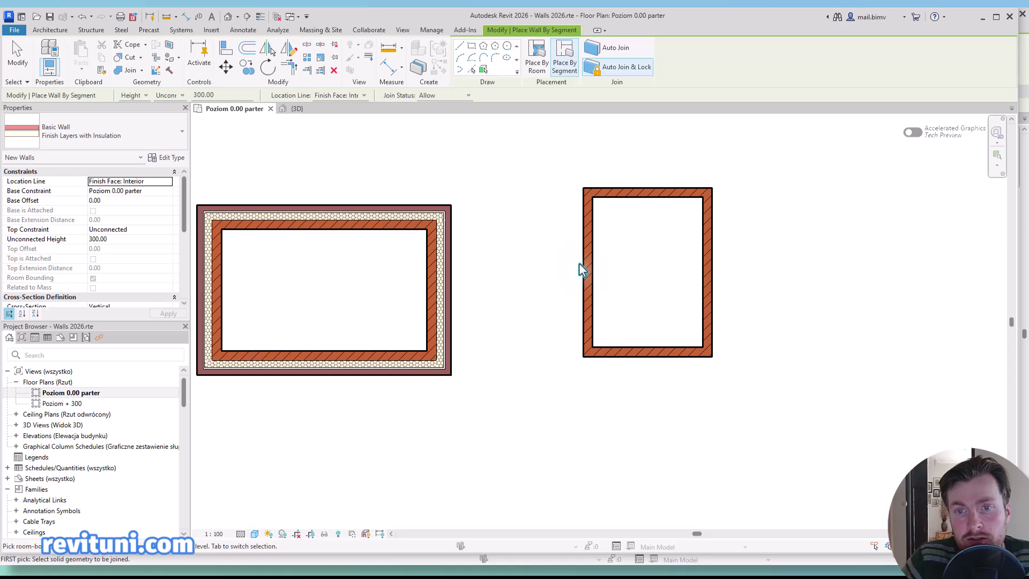
click(582, 270)
click(631, 201)
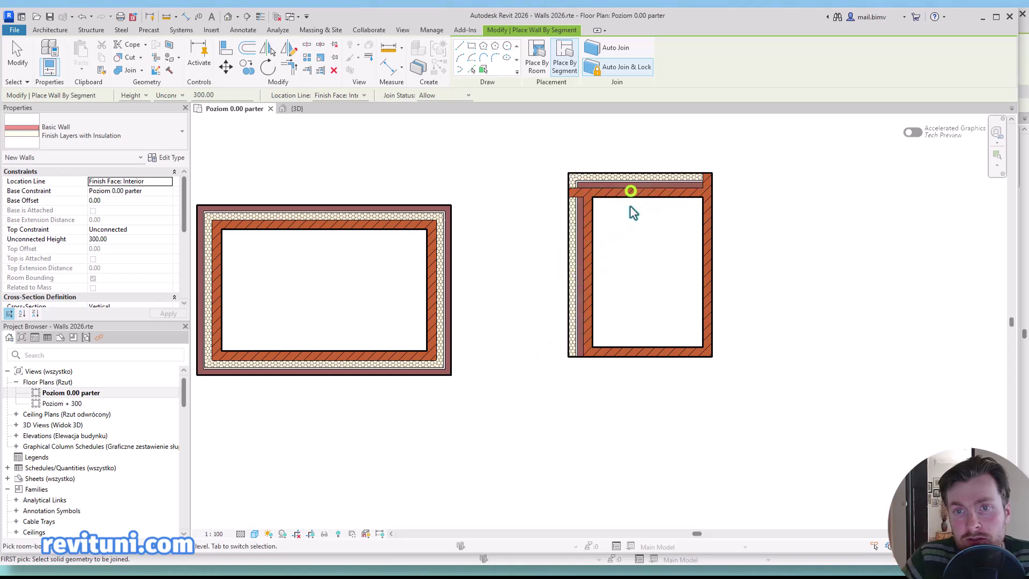
click(709, 261)
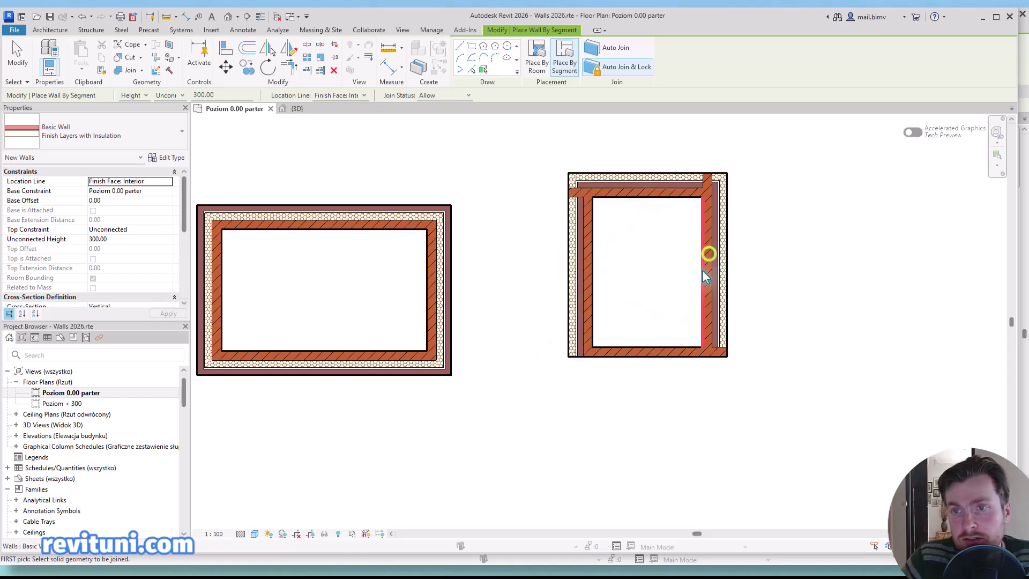
click(652, 364)
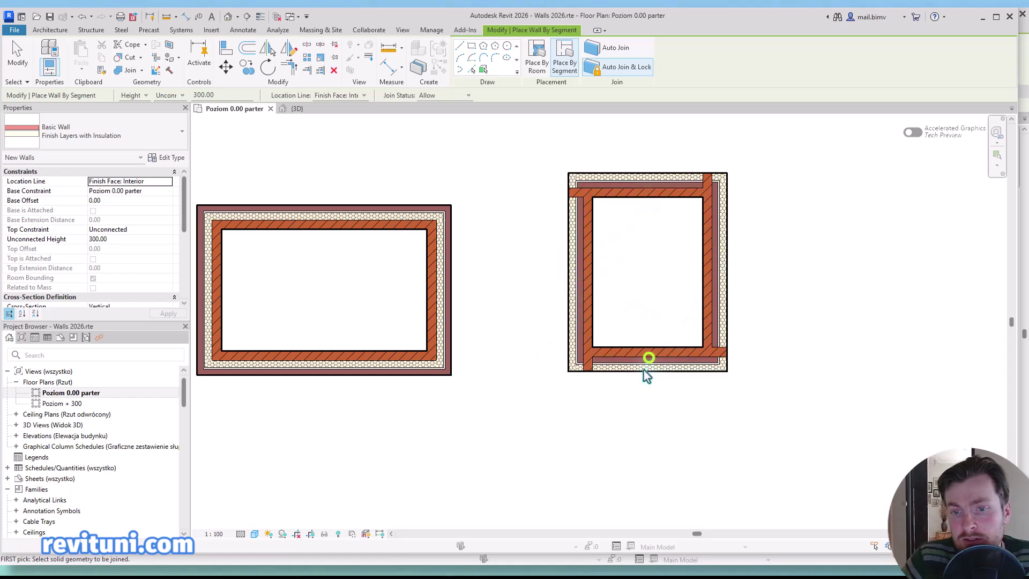
click(723, 278)
key(Escape)
key(Escape)
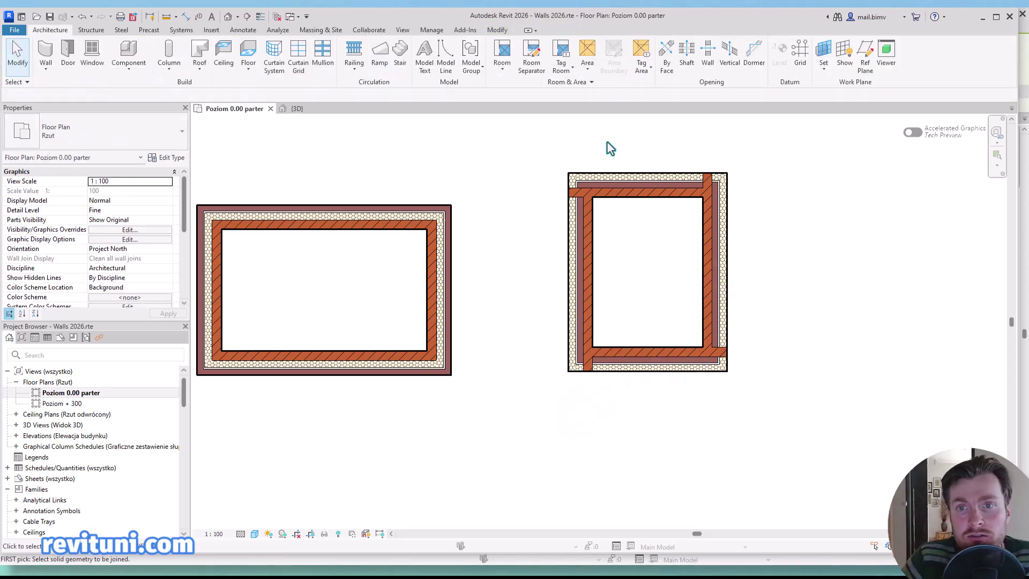
Step: Shorten the second room's top CORE wall from its left end and unjoin the flagged walls
scroll(616, 166, up, 5)
click(518, 205)
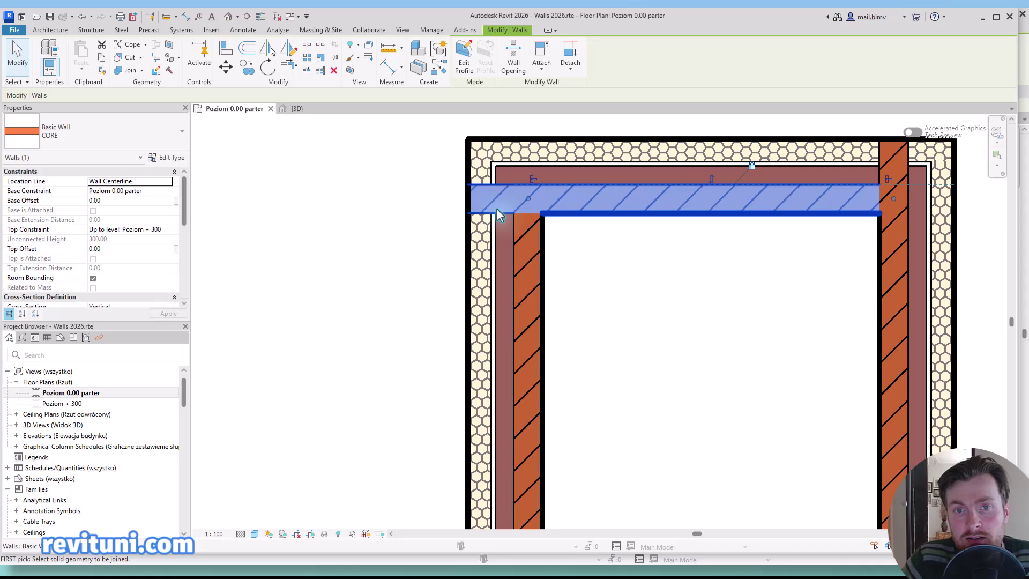
scroll(533, 206, down, 1)
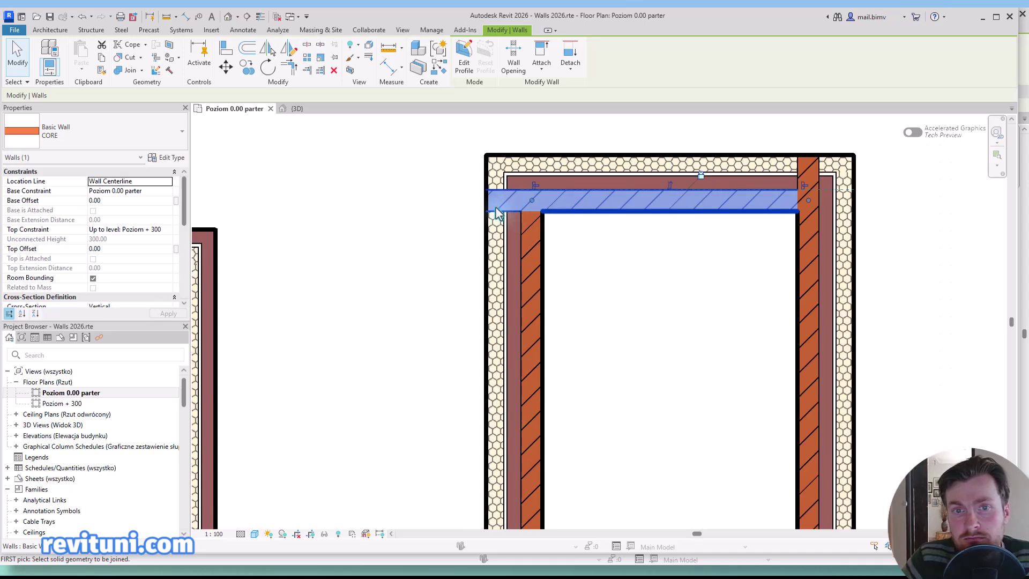
drag(533, 204, 562, 202)
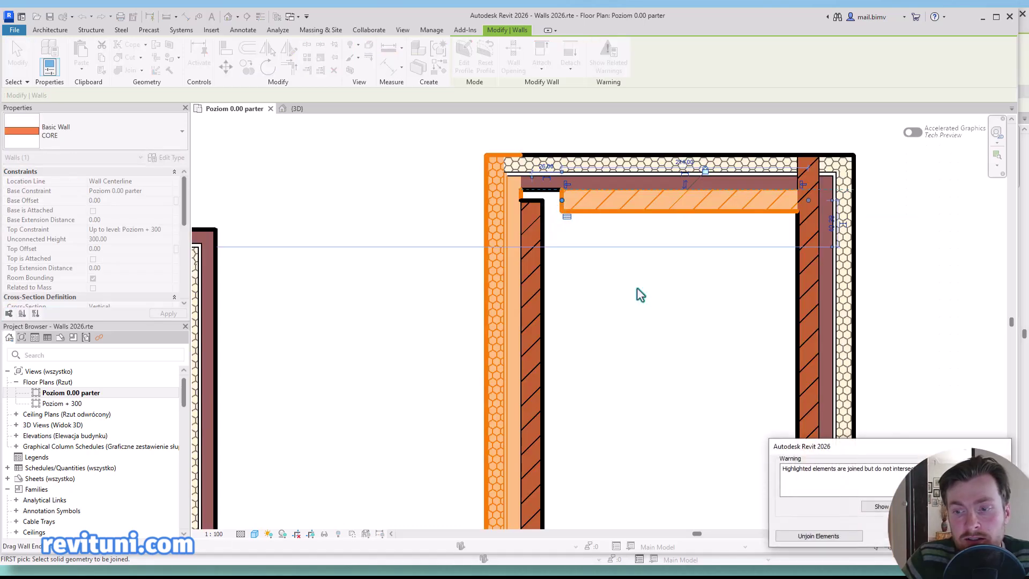
click(802, 535)
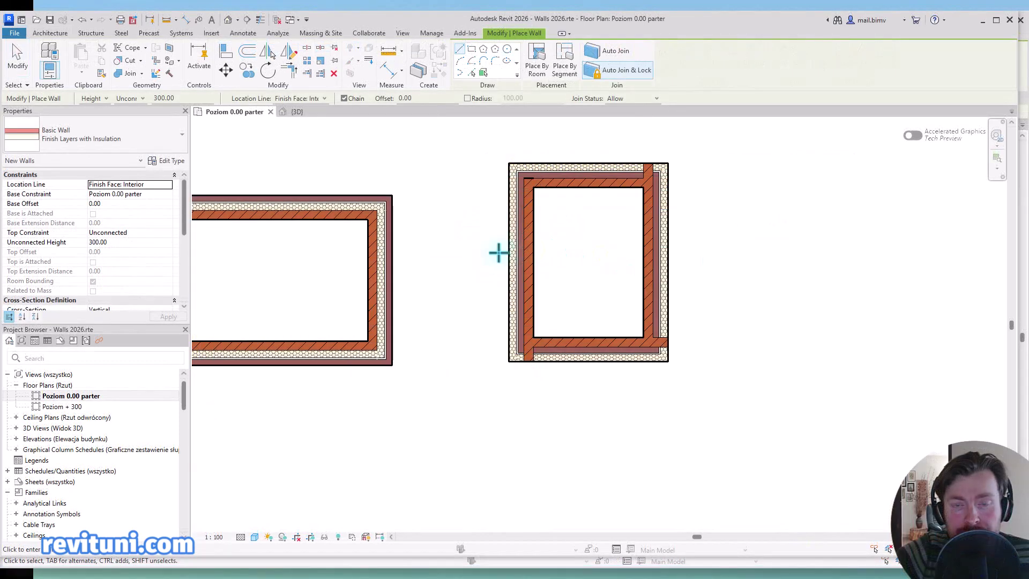
key(Escape)
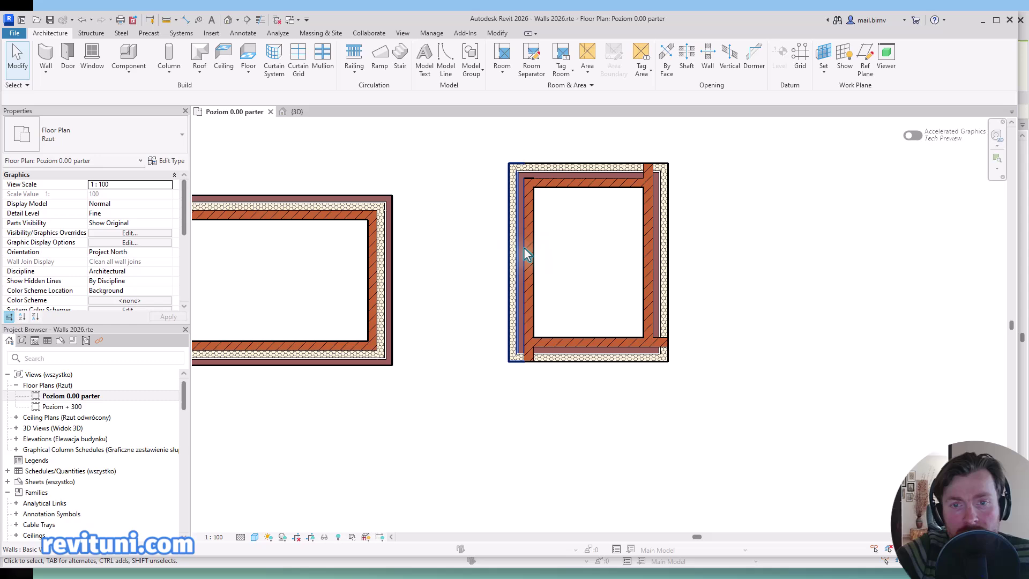
Step: Flip the left, top, right and bottom finish walls so the finish faces outward
click(515, 340)
scroll(515, 341, up, 2)
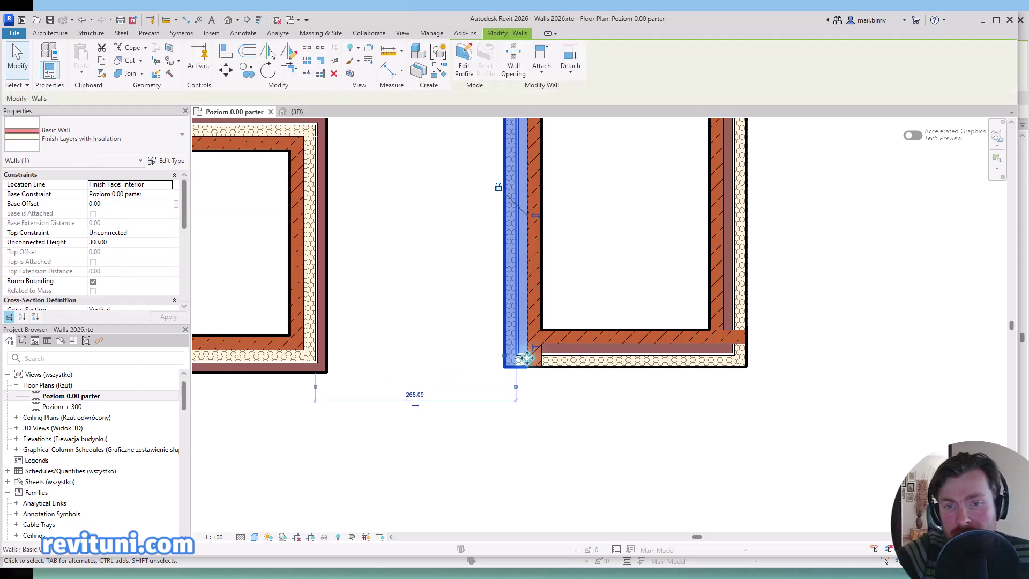
scroll(528, 242, down, 2)
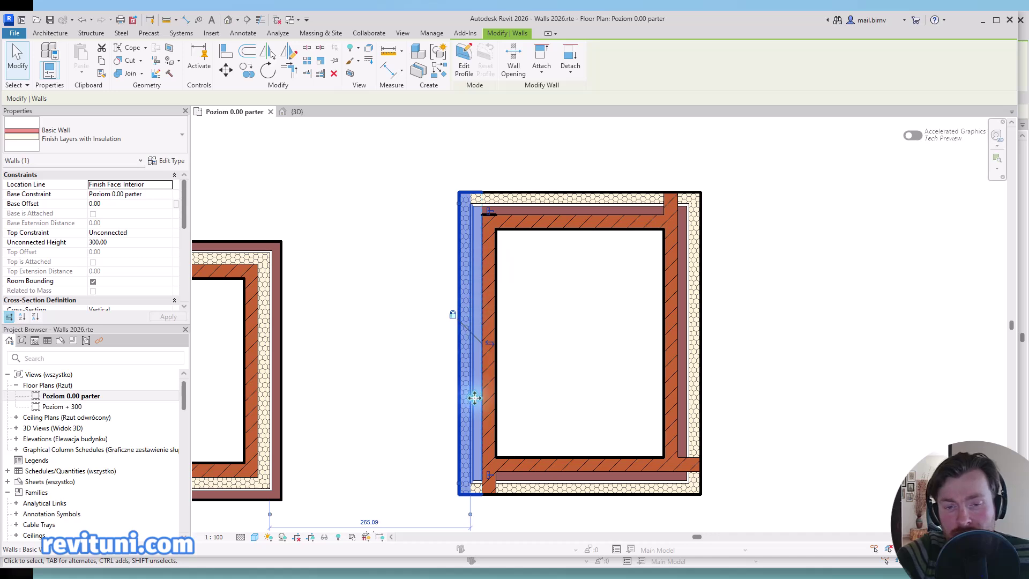
click(489, 343)
click(510, 203)
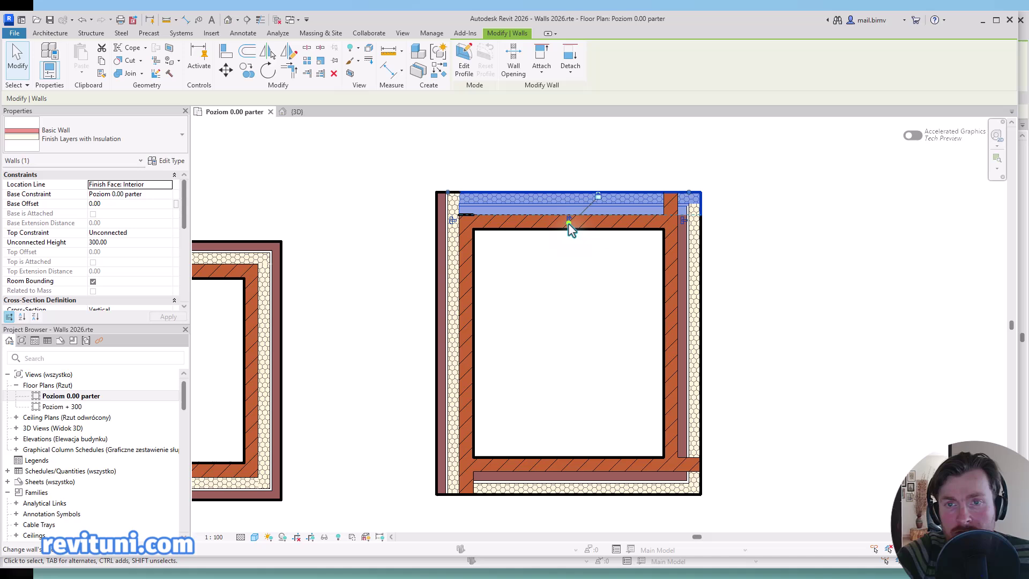
key(space)
click(688, 243)
key(space)
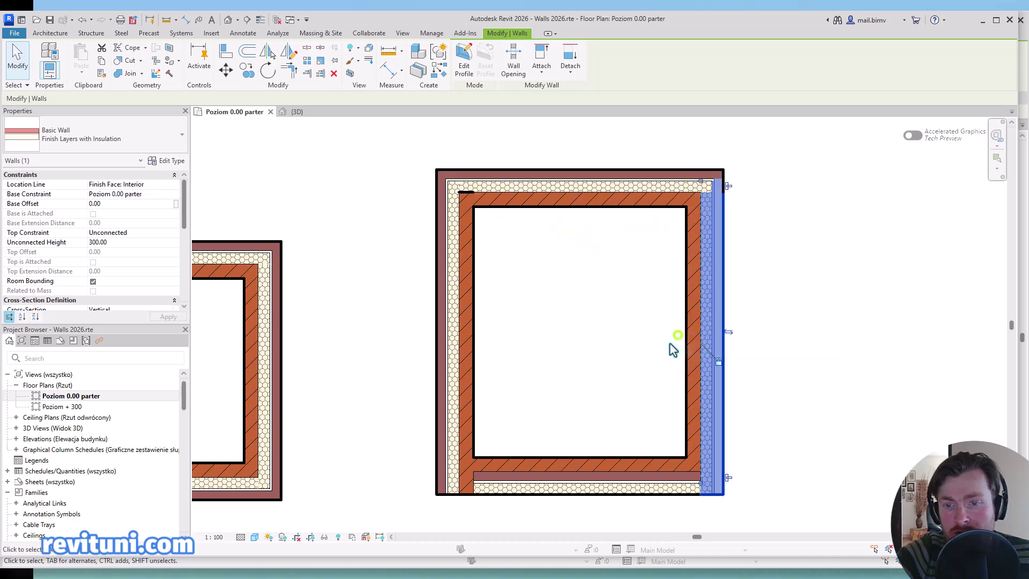
click(571, 475)
key(space)
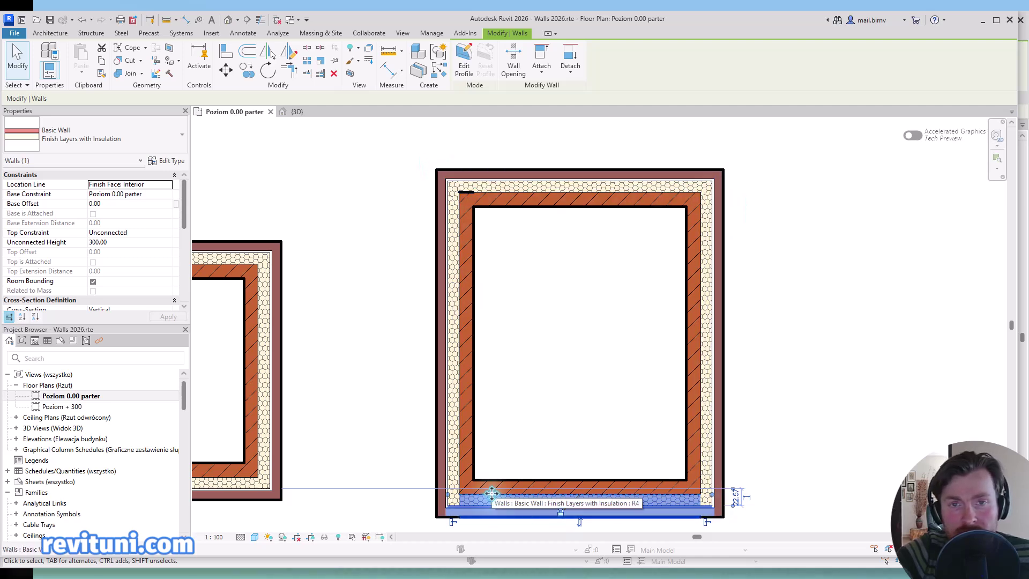
click(48, 34)
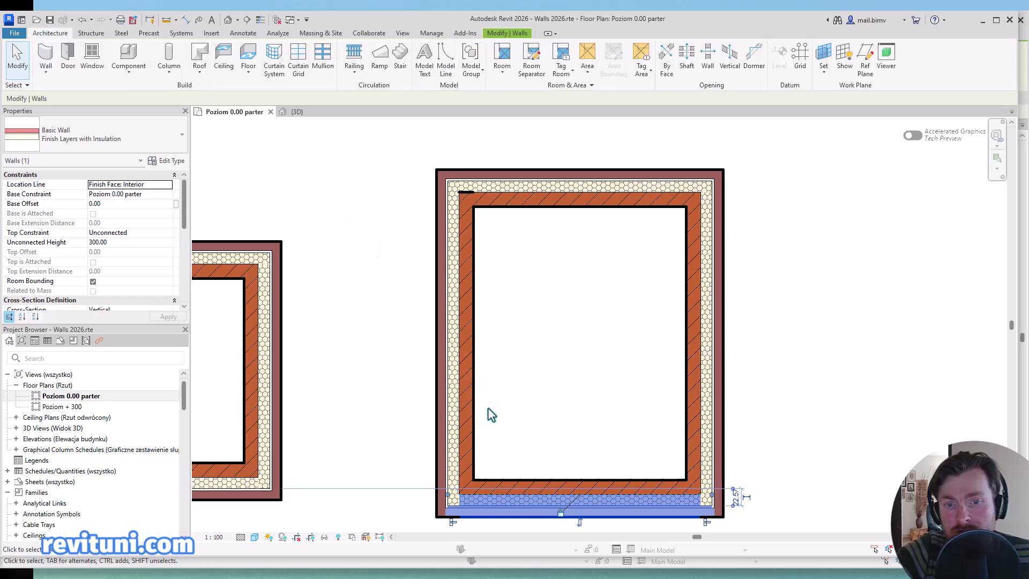
Step: Start the Wall tool again with the Finish Layers with Insulation type
click(46, 54)
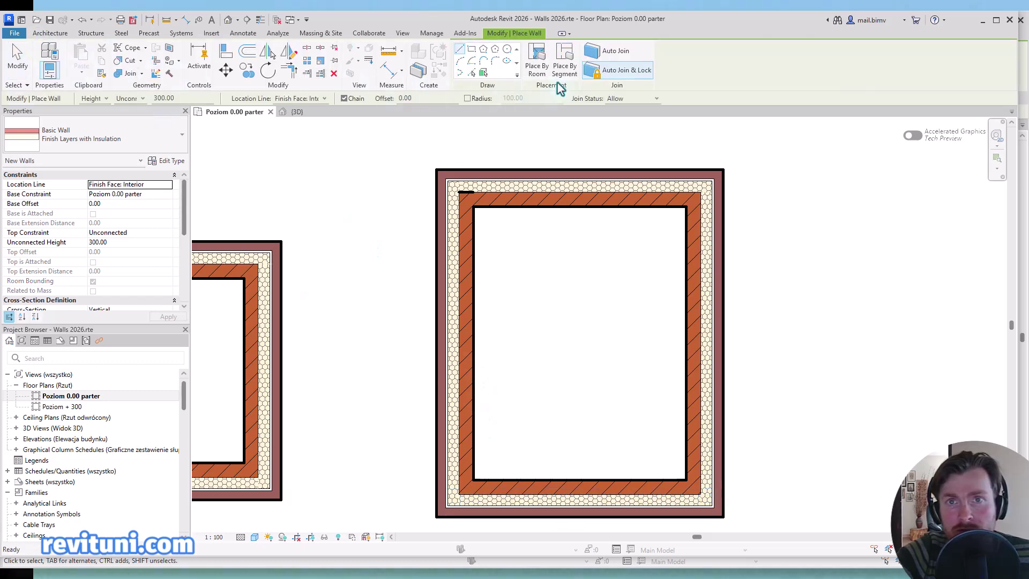